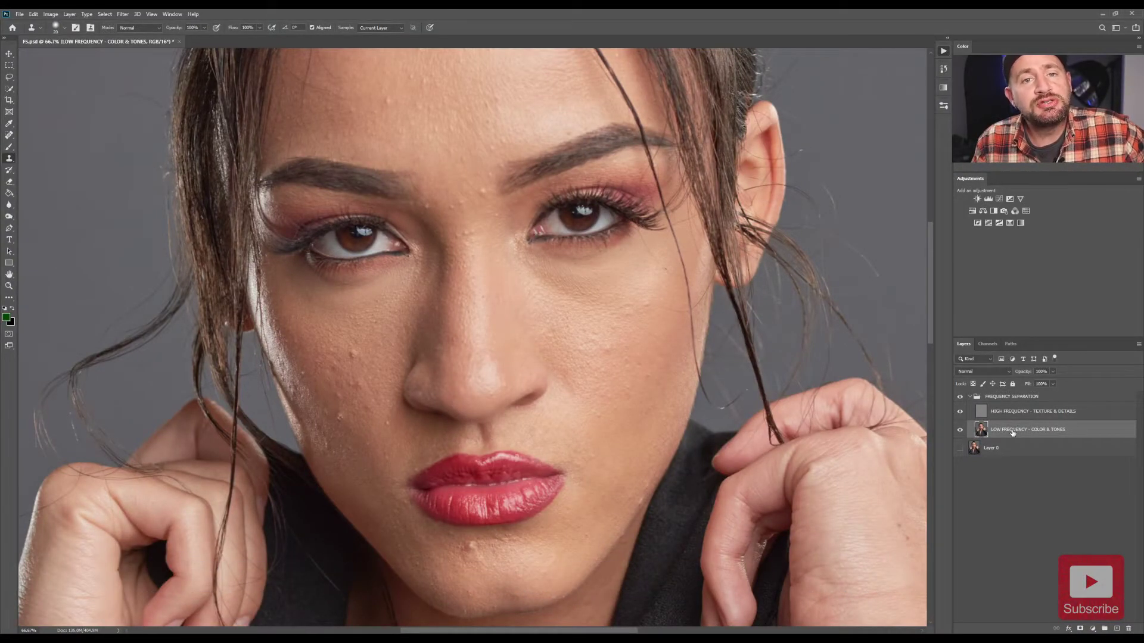
# Compare the High and Low Frequency layers by hiding each in turn, then show both again
pyautogui.click(959, 411)
pyautogui.click(960, 430)
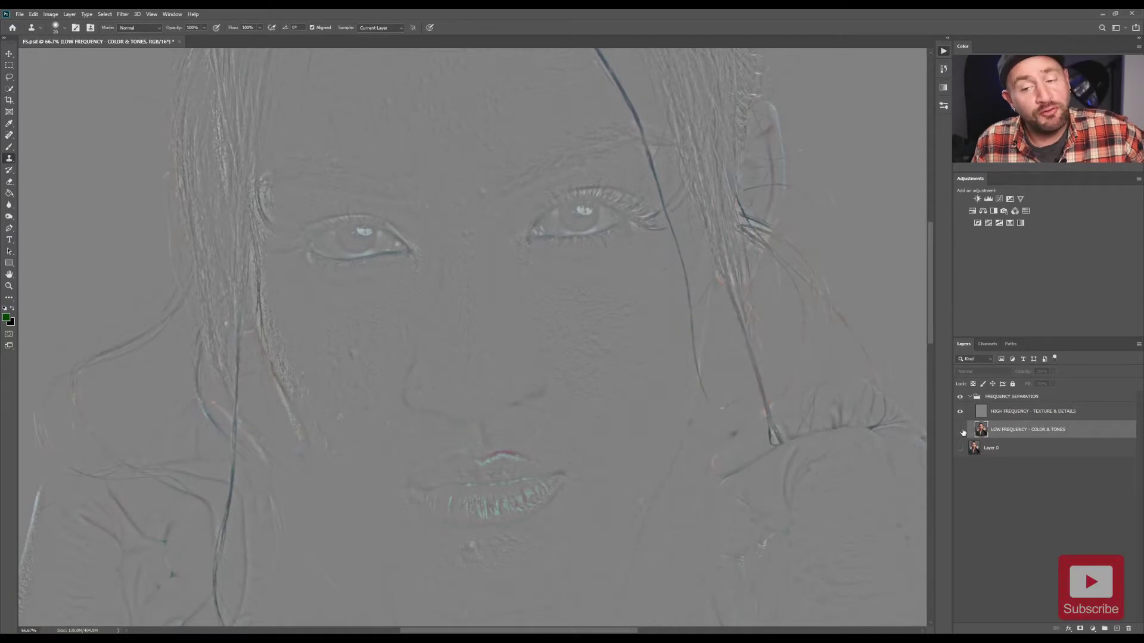
pyautogui.click(960, 430)
pyautogui.click(960, 411)
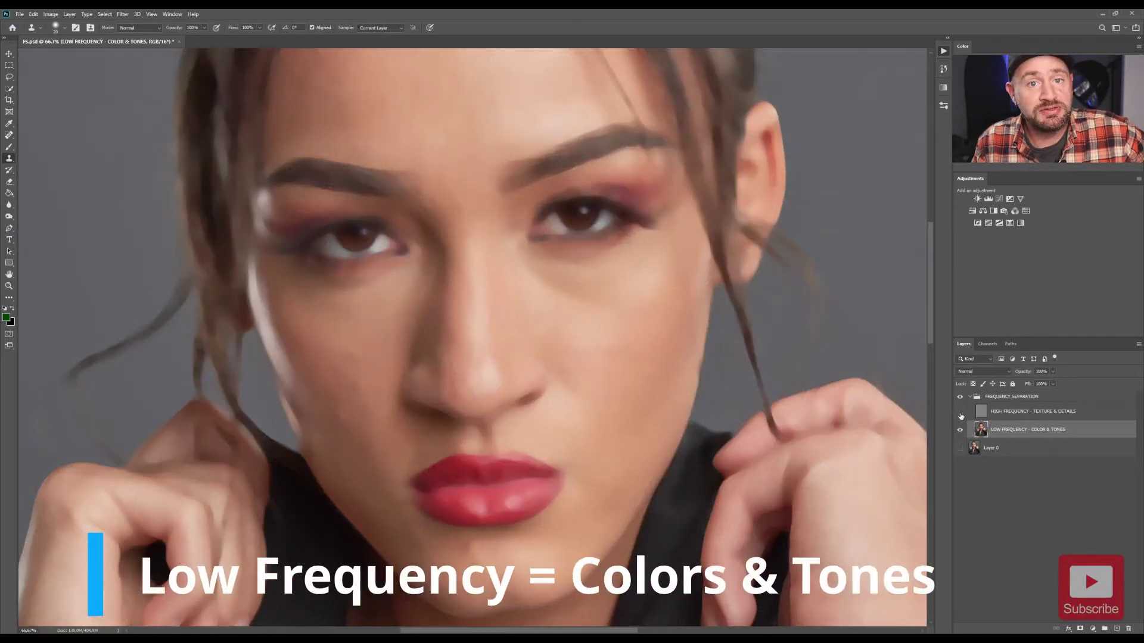
pyautogui.click(960, 412)
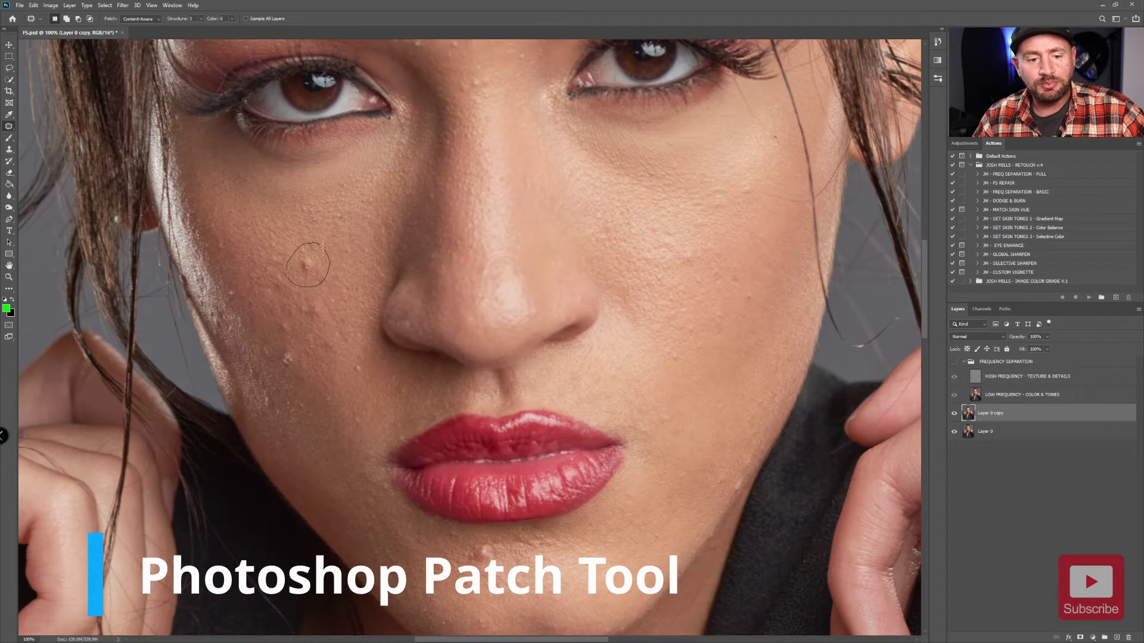
# Patch the cheek area from clean skin, then spot-heal two remaining cheek blemishes
pyautogui.moveTo(317, 270); pyautogui.dragTo(291, 229)
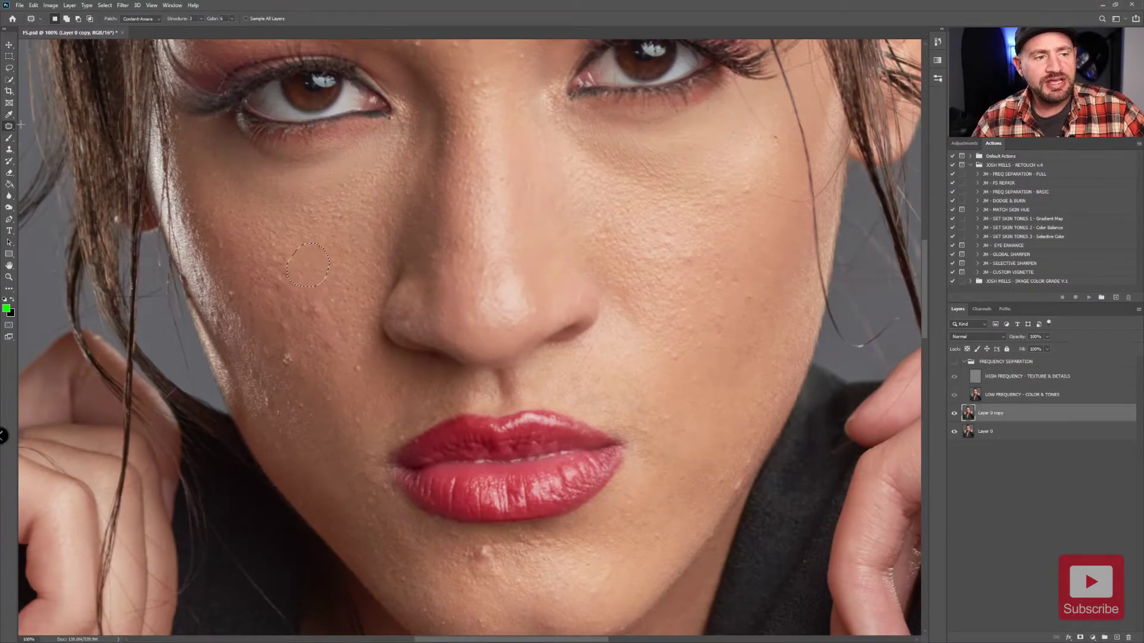
pyautogui.rightClick(10, 127)
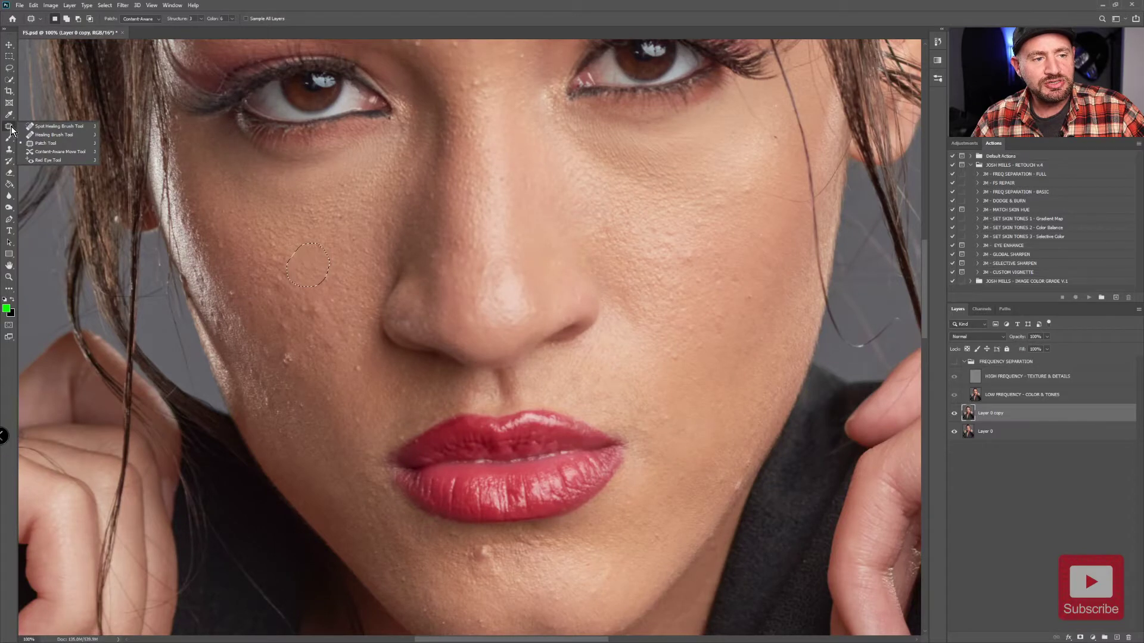
pyautogui.click(47, 128)
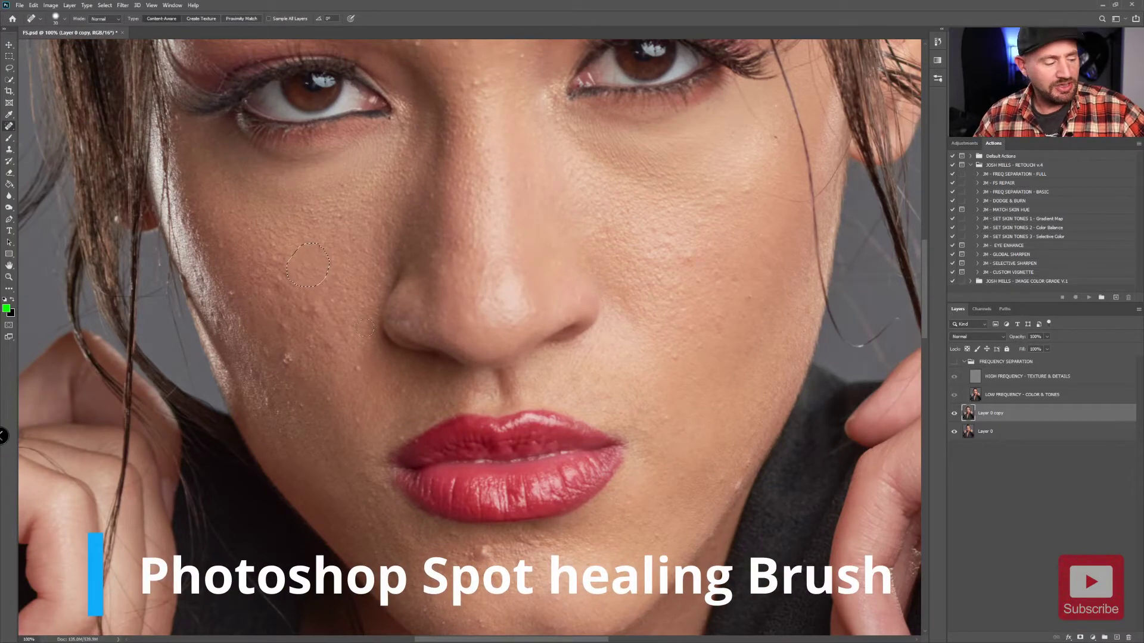
pyautogui.hotkey('ctrl', 'd')
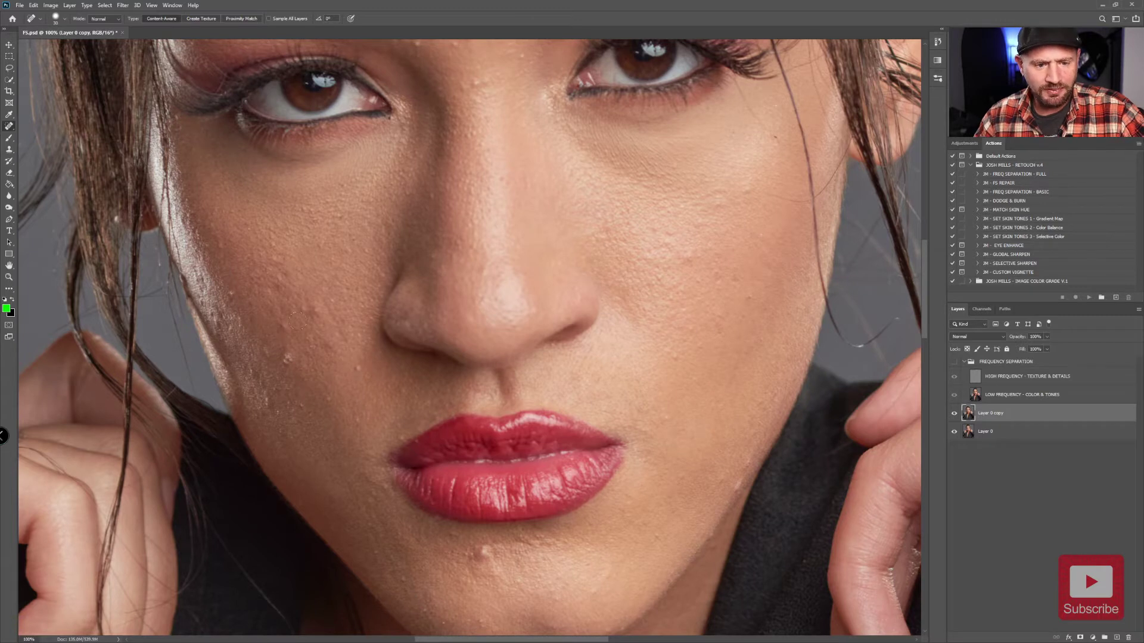
pyautogui.click(315, 309)
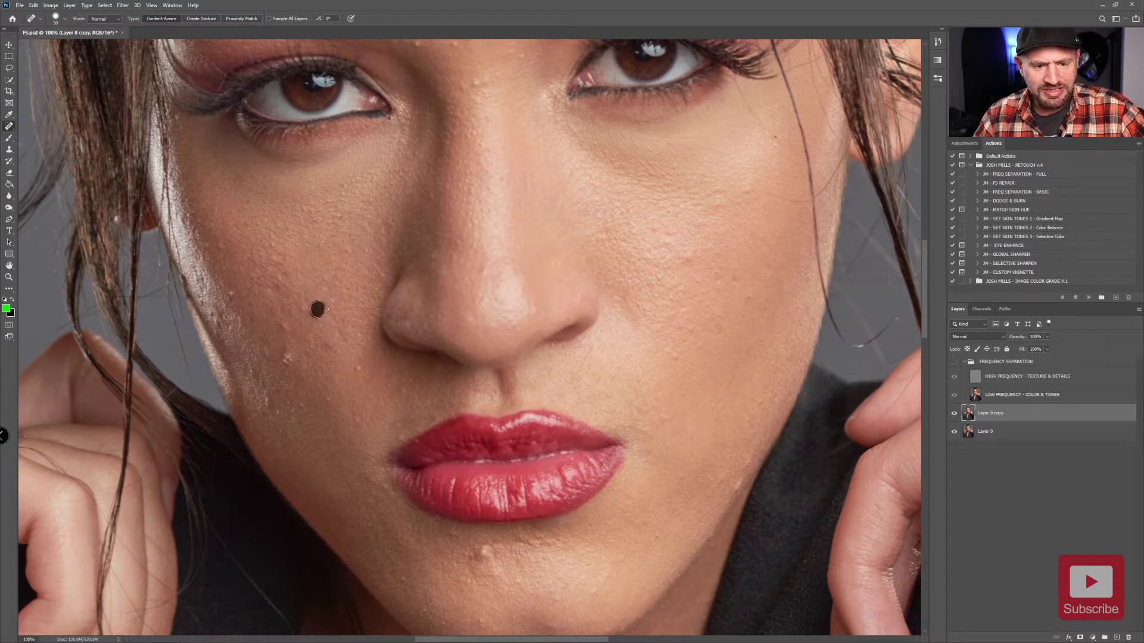
pyautogui.click(324, 344)
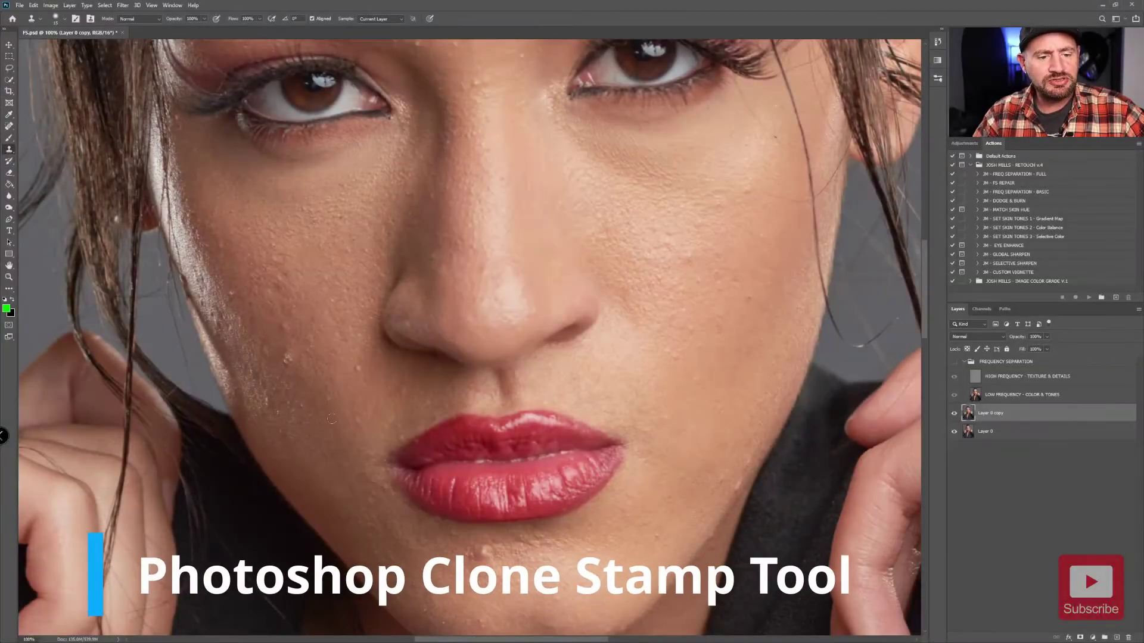
# Clone clean skin over a cheek blemish and sample a new source nearby
pyautogui.click(287, 362)
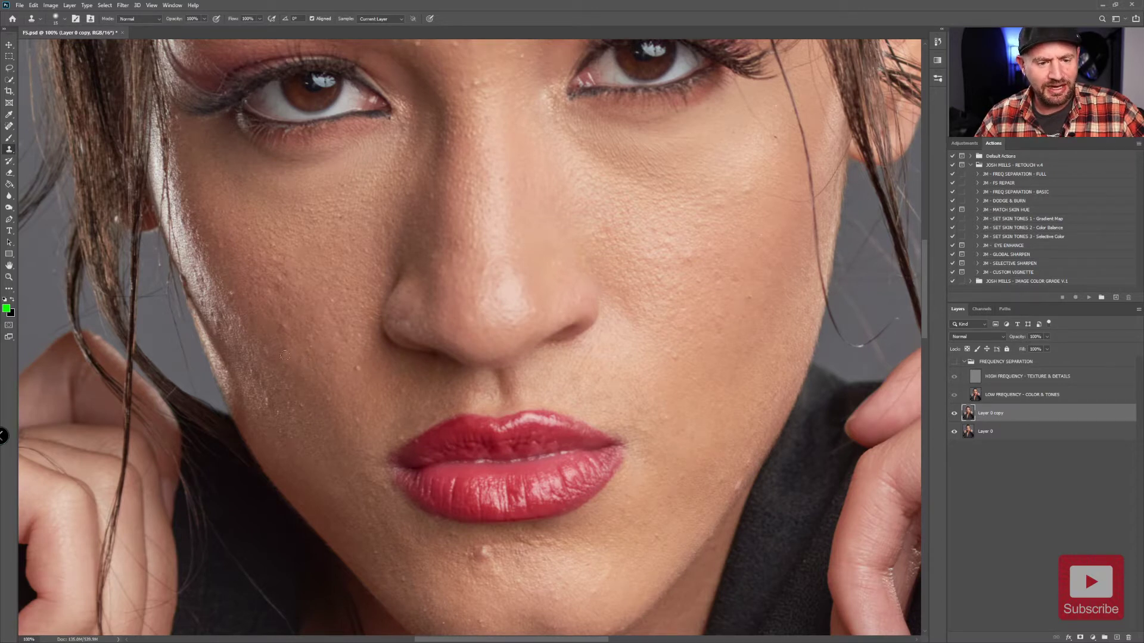
pyautogui.keyDown('alt'); pyautogui.click(265, 331); pyautogui.keyUp('alt')
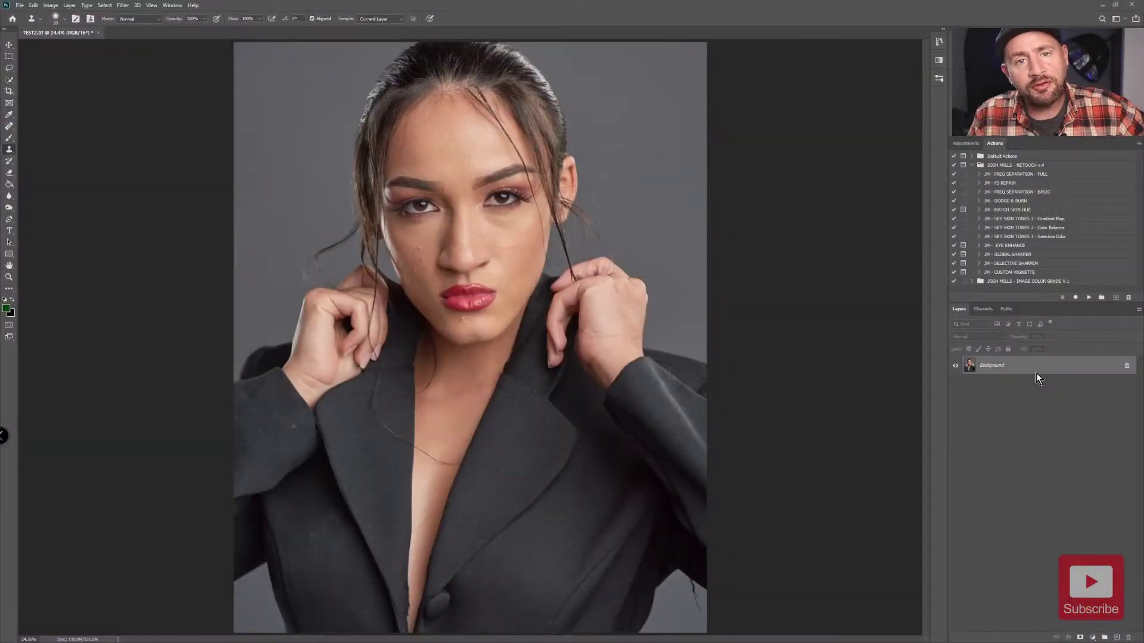
# Play the JM - FREQ SEPARATION - FULL action from the Actions panel
pyautogui.click(1006, 175)
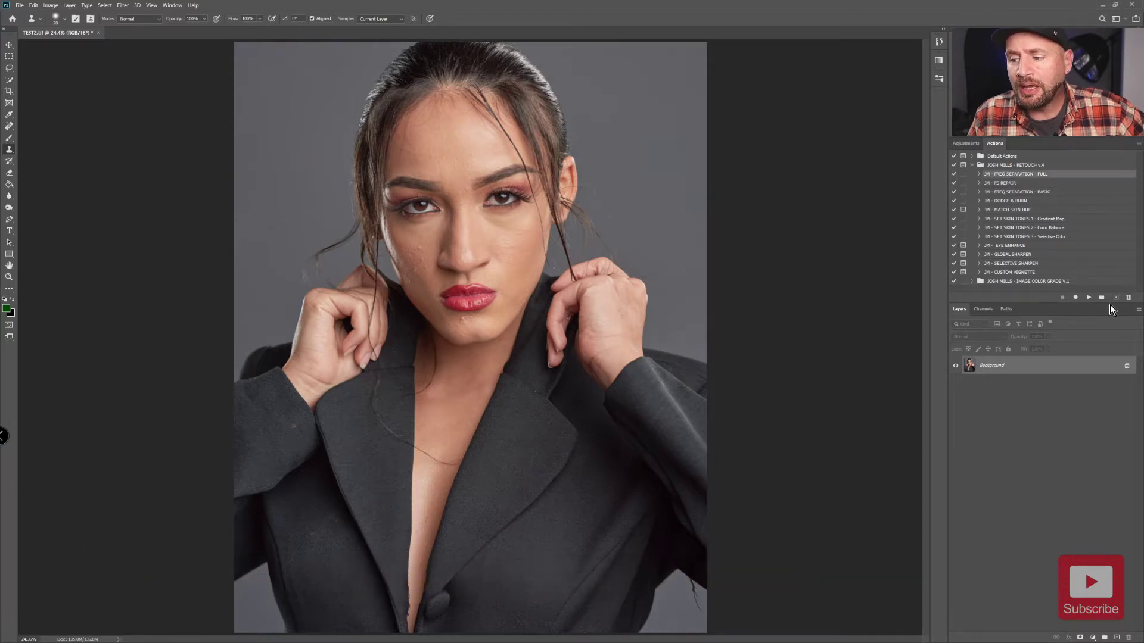
pyautogui.click(1088, 297)
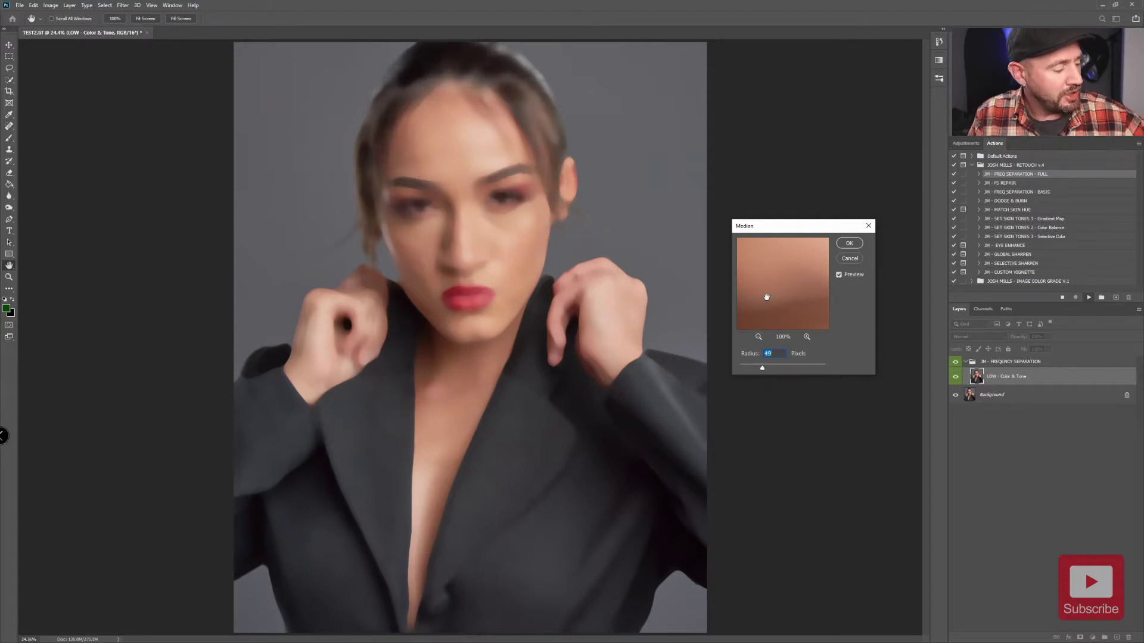
# Zoom to 100% on the face and apply the Median filter at radius 22
pyautogui.hotkey('ctrl', '1')
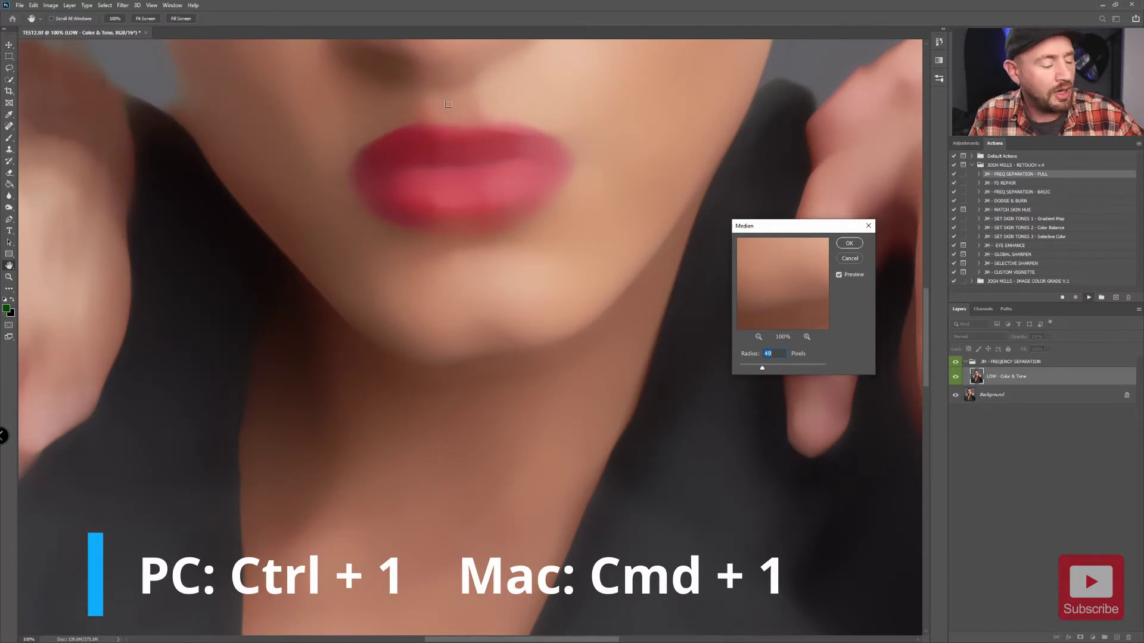
pyautogui.moveTo(477, 158); pyautogui.dragTo(462, 461)
pyautogui.click(753, 371)
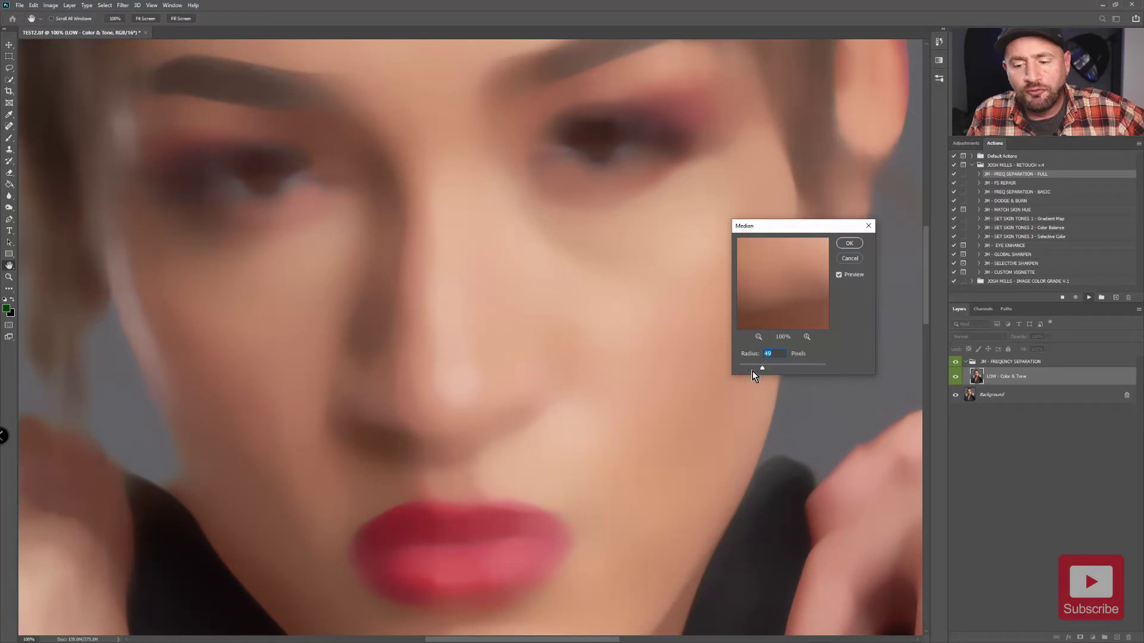
pyautogui.moveTo(759, 370); pyautogui.dragTo(727, 373)
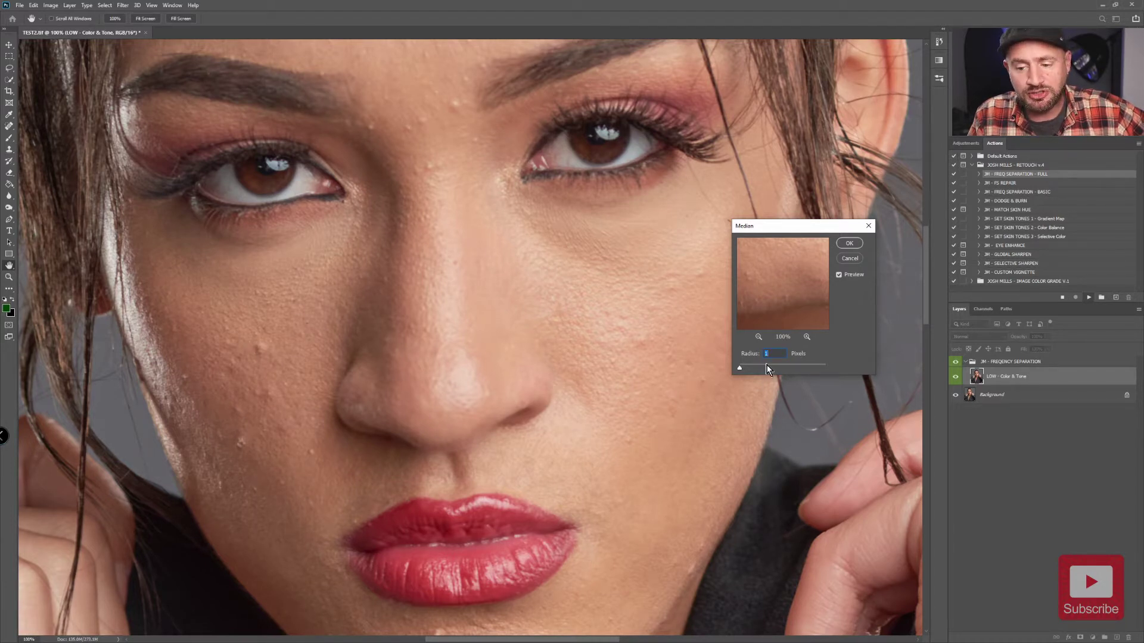
pyautogui.moveTo(750, 370); pyautogui.dragTo(748, 369)
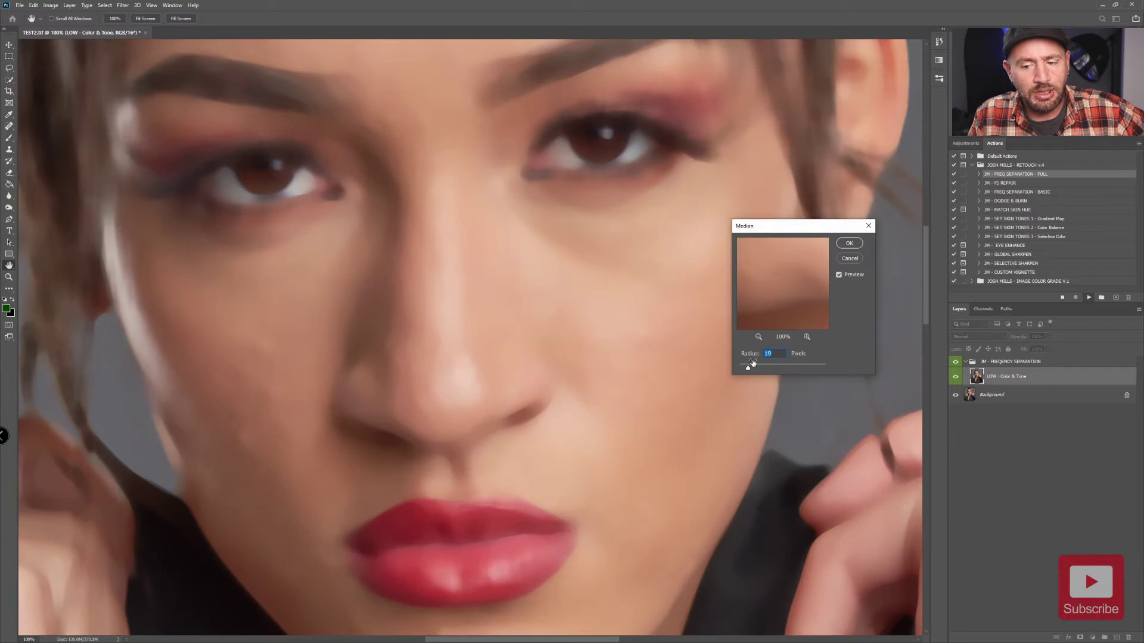
pyautogui.click(756, 367)
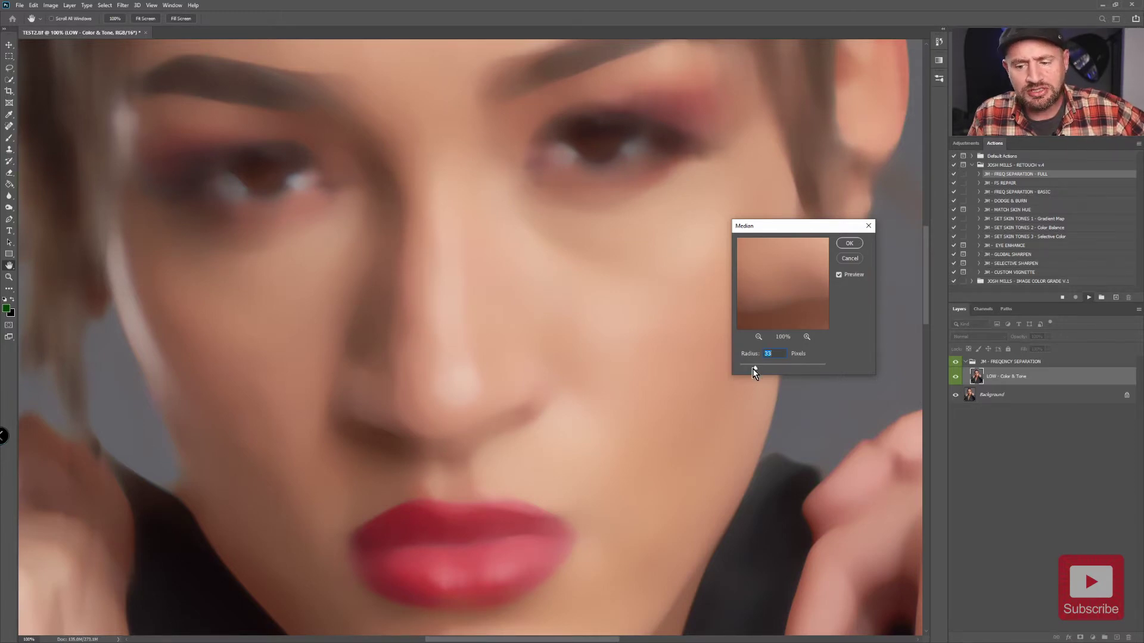
pyautogui.moveTo(753, 368); pyautogui.dragTo(748, 367)
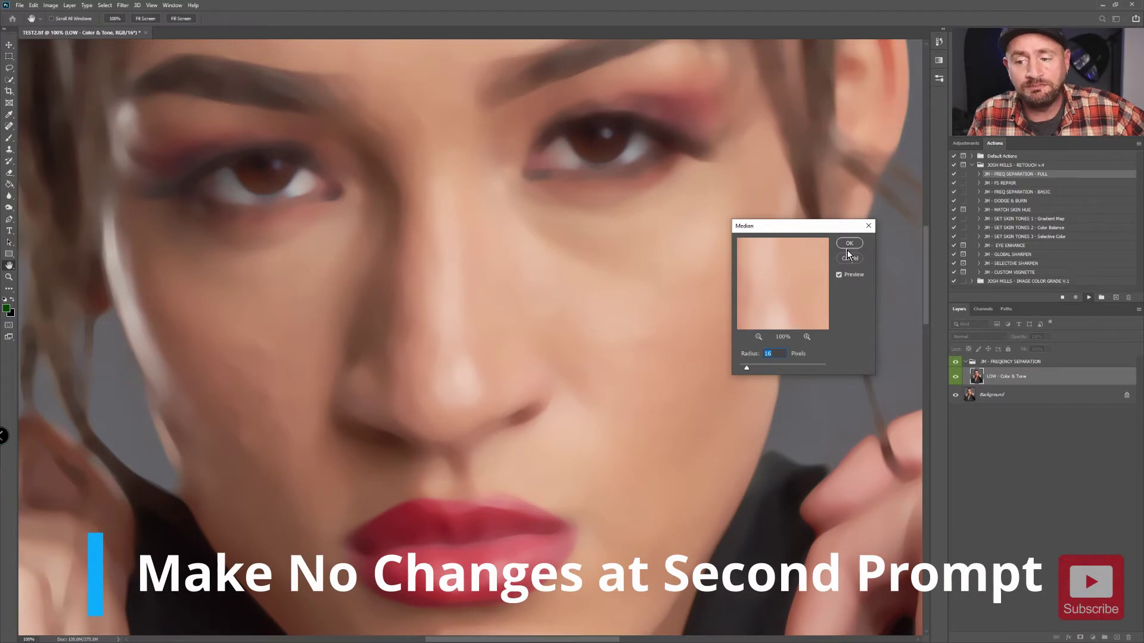
pyautogui.click(850, 243)
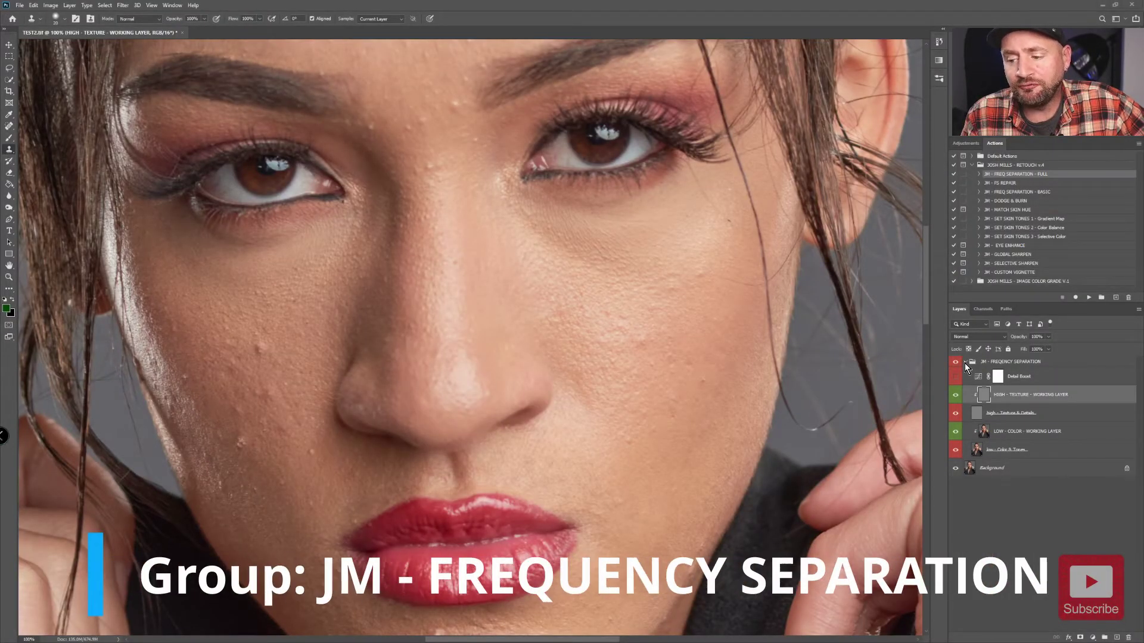
# Collapse and re-expand the JM - FREQUENCY SEPARATION group to check its layers
pyautogui.click(965, 363)
pyautogui.click(965, 362)
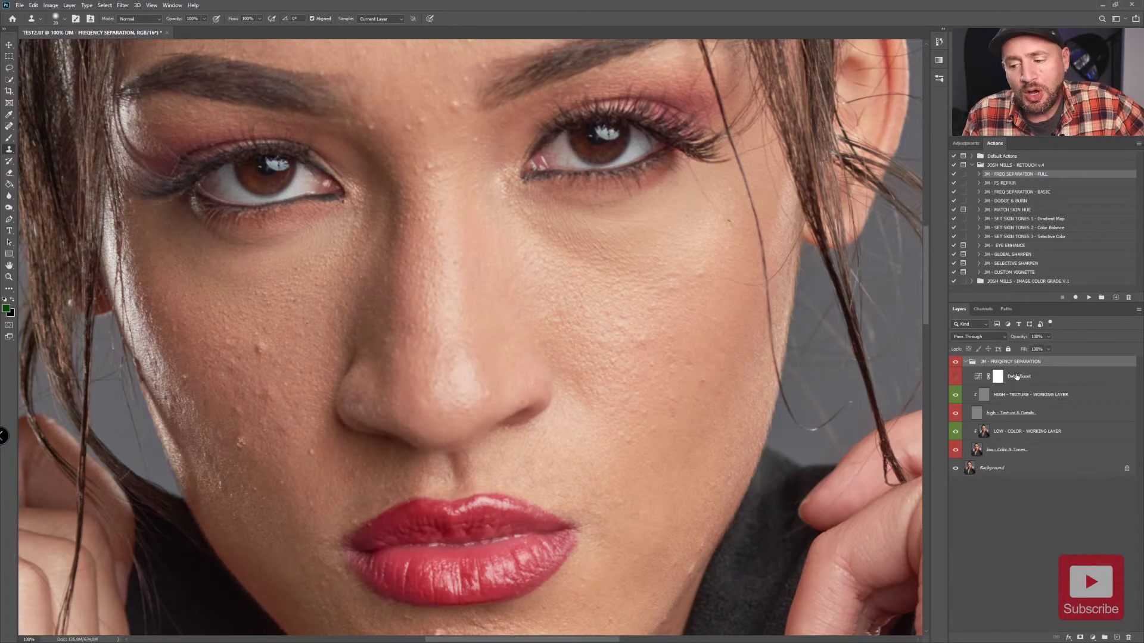
# View the texture alone, briefly with Detail Boost, restore all layers, then select the HIGH texture layer
pyautogui.moveTo(955, 467); pyautogui.dragTo(954, 438)
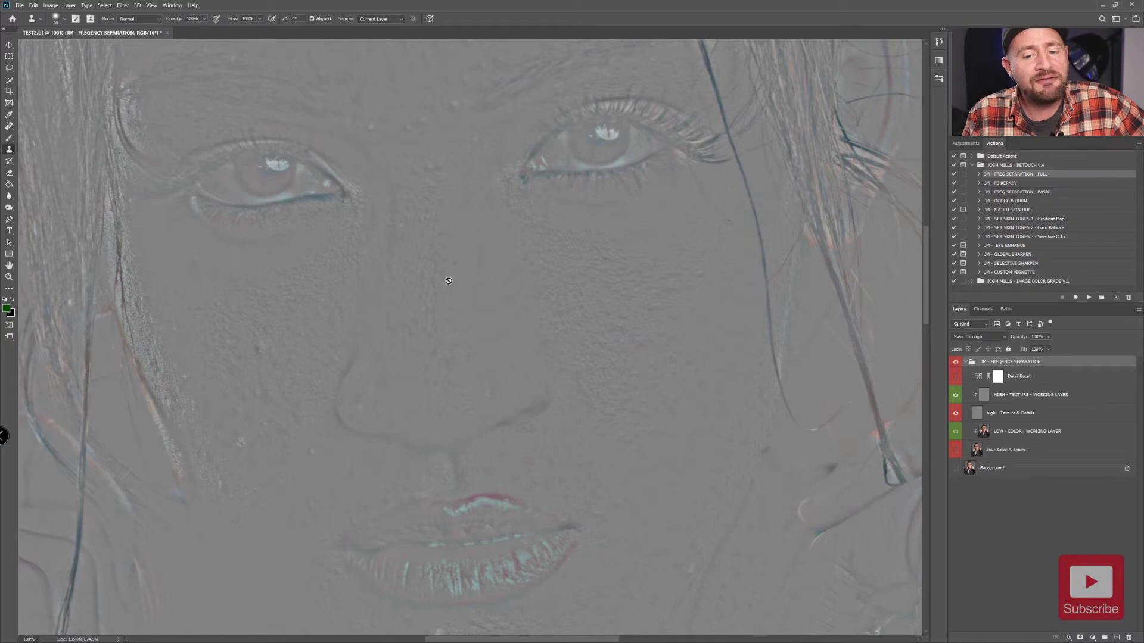
pyautogui.click(956, 377)
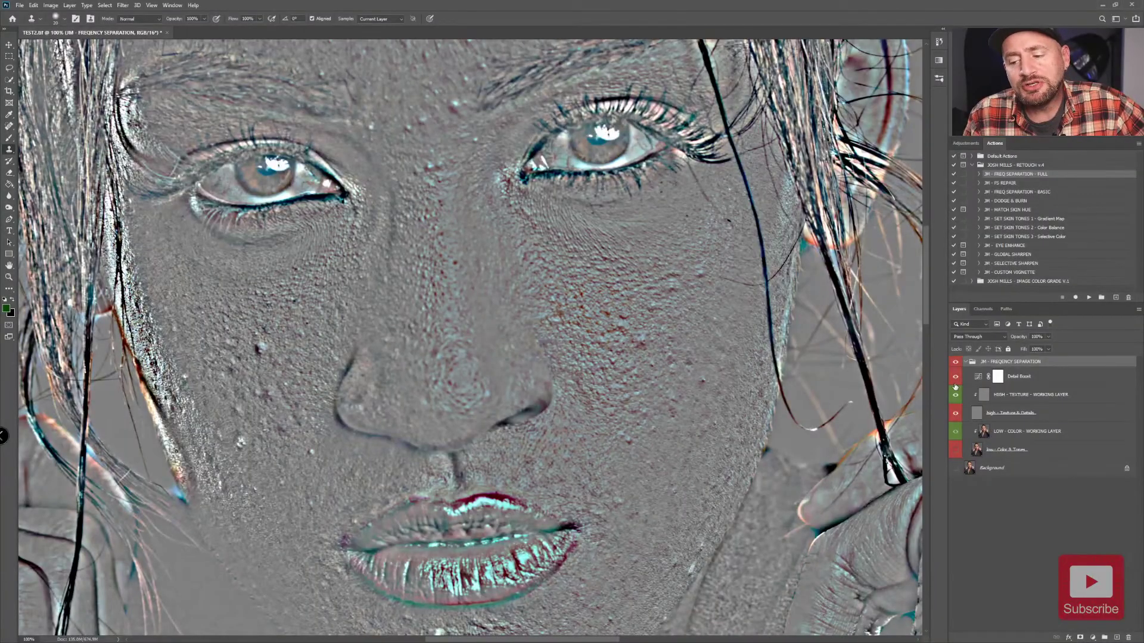
pyautogui.click(955, 378)
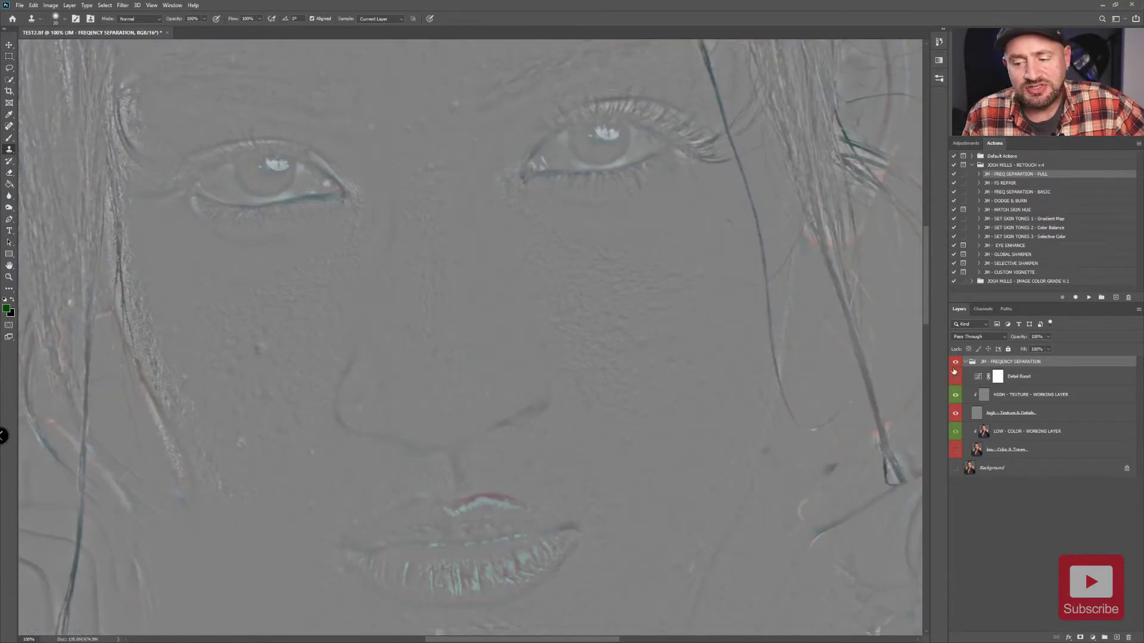
pyautogui.click(956, 450)
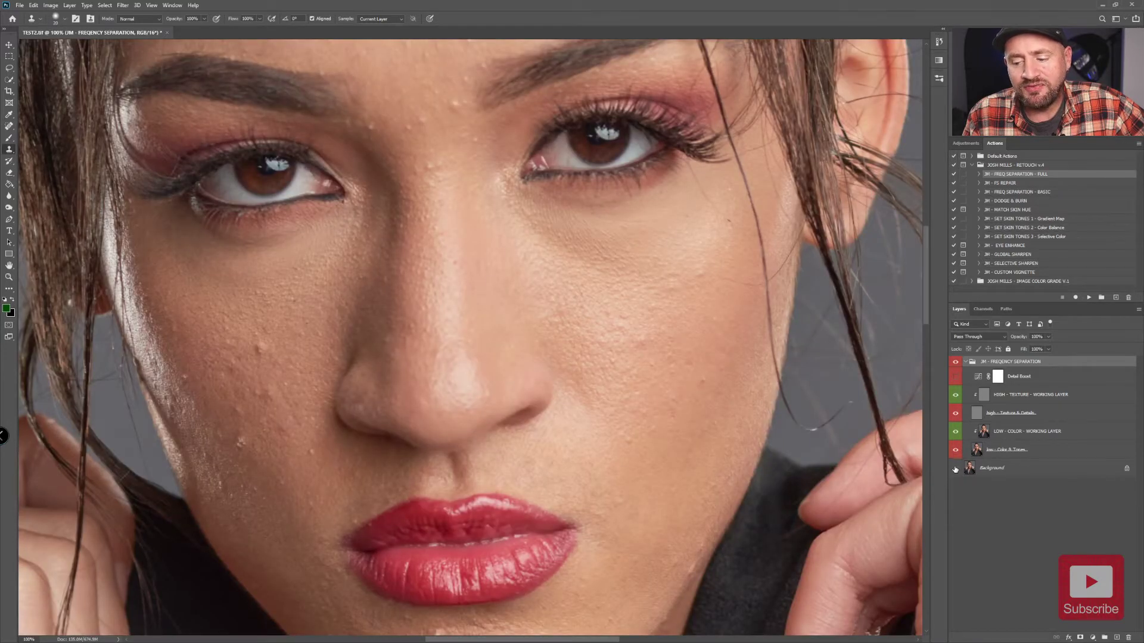
pyautogui.click(1050, 400)
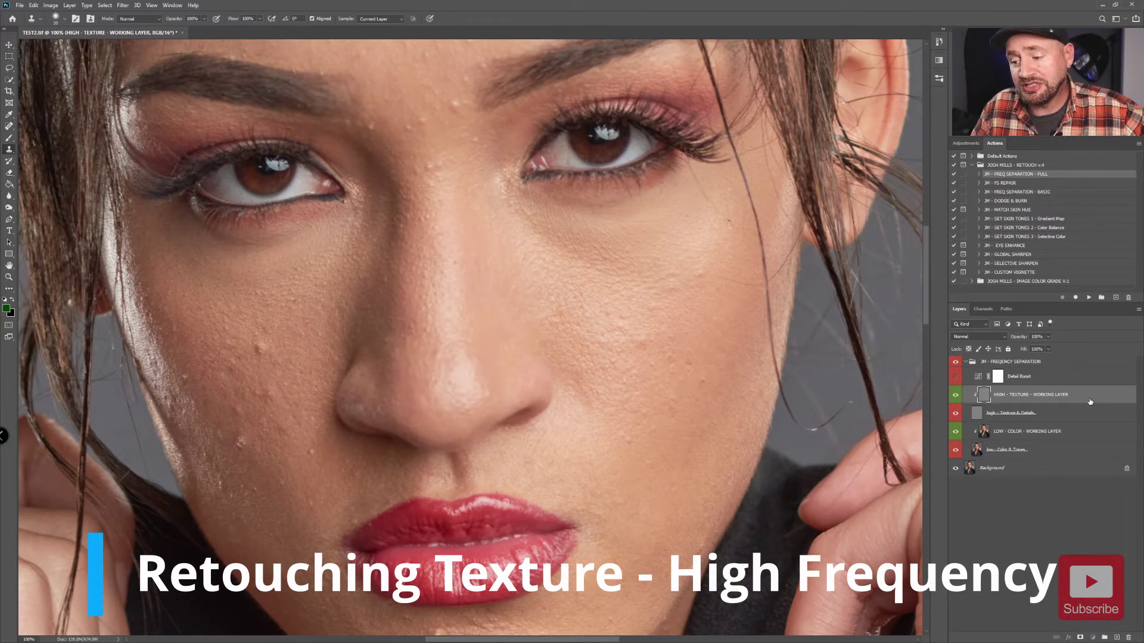
# Choose the Clone Stamp with a 20 px brush at 15% hardness
pyautogui.click(10, 152)
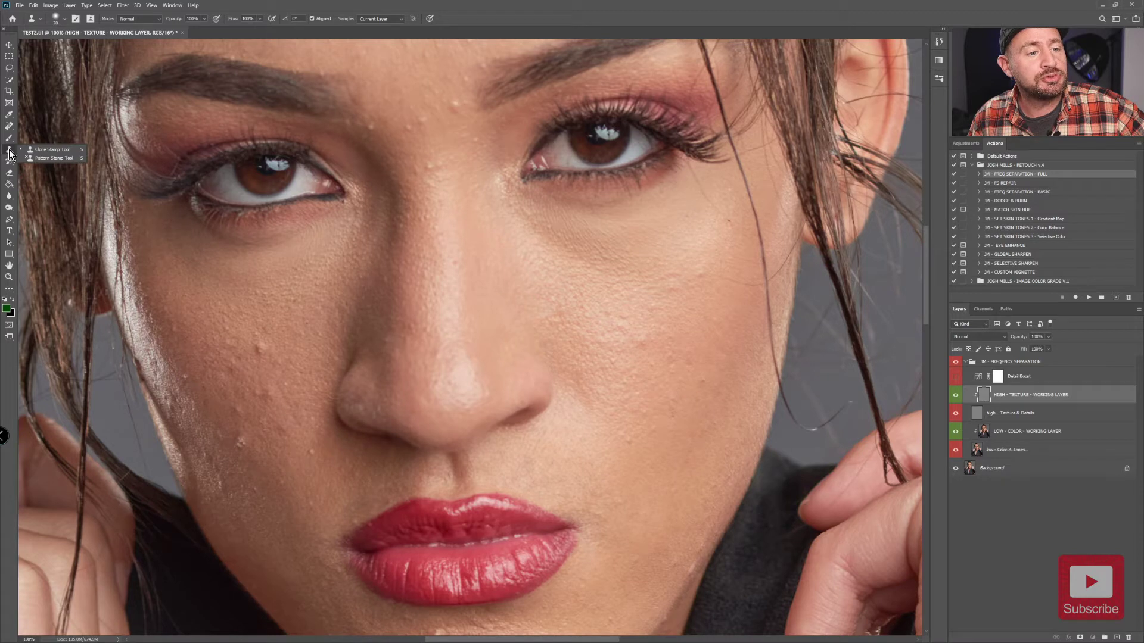
pyautogui.click(64, 19)
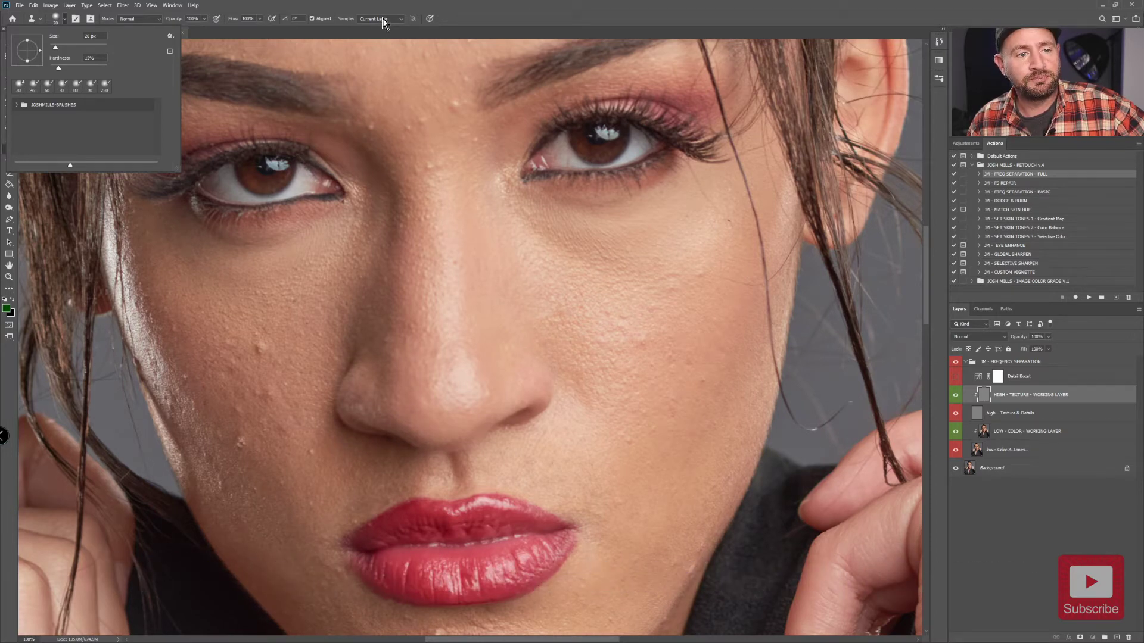
pyautogui.click(498, 17)
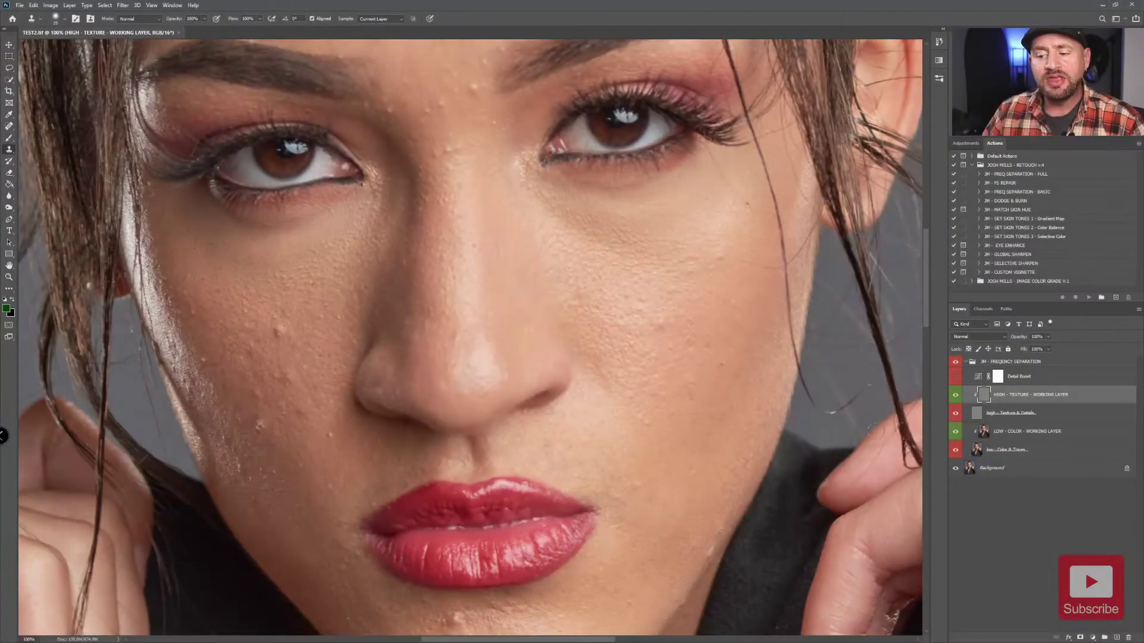
pyautogui.click(956, 468)
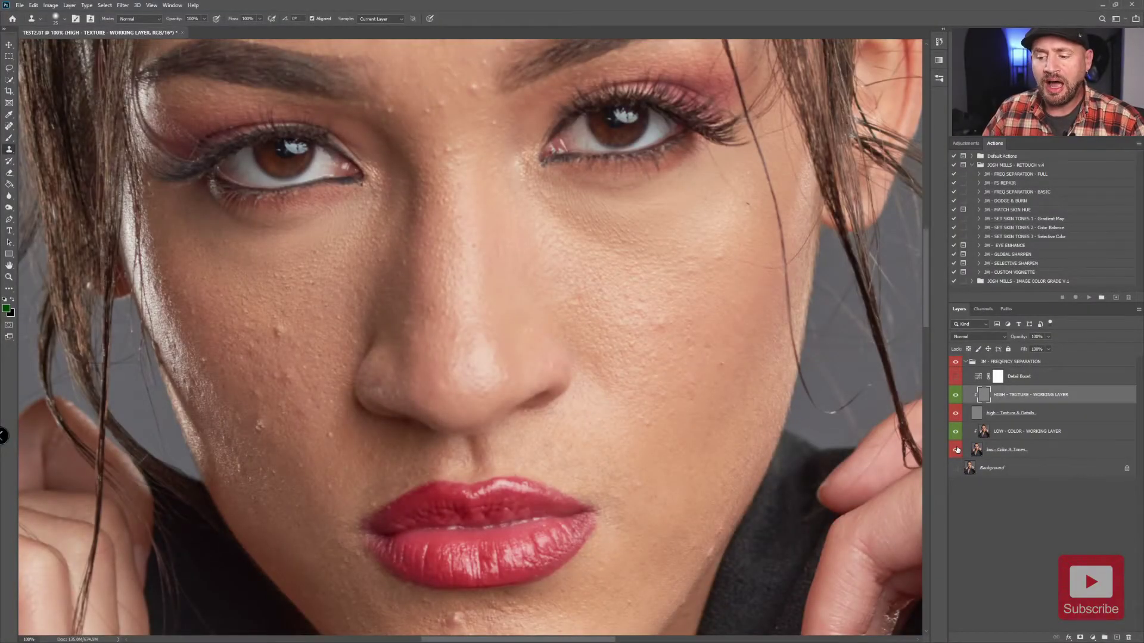
pyautogui.moveTo(956, 450); pyautogui.dragTo(955, 434)
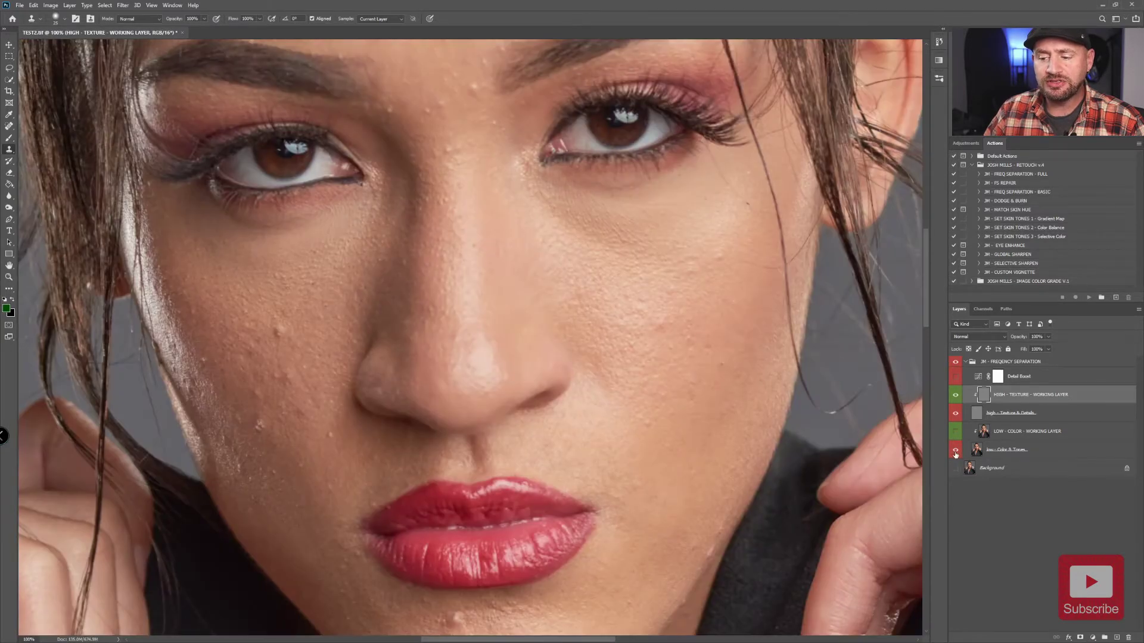
pyautogui.click(955, 431)
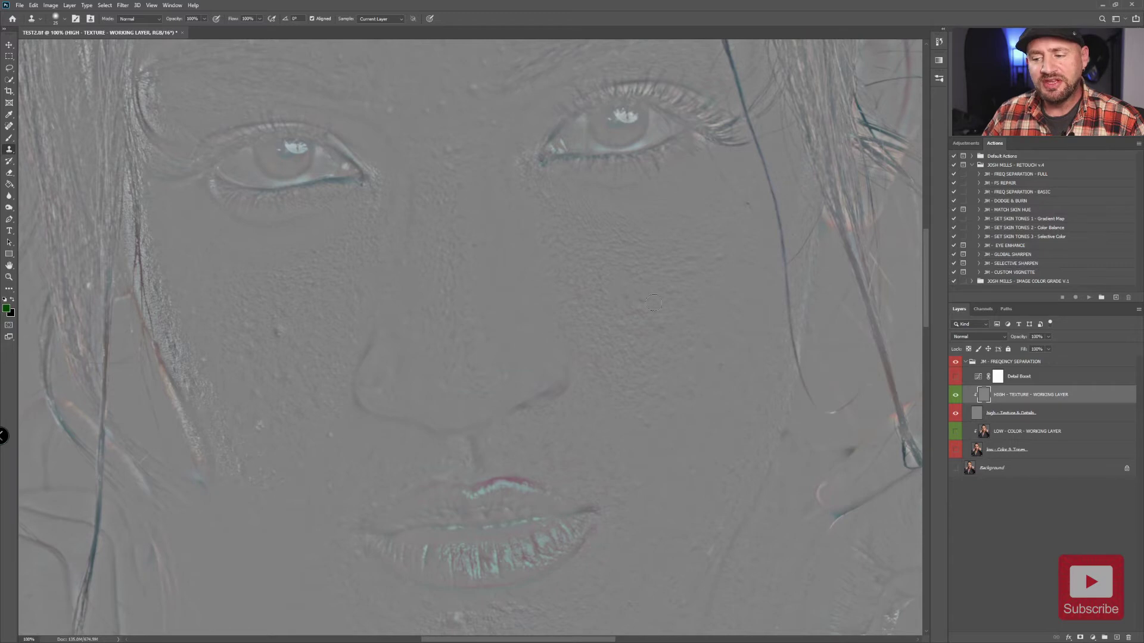
pyautogui.click(956, 377)
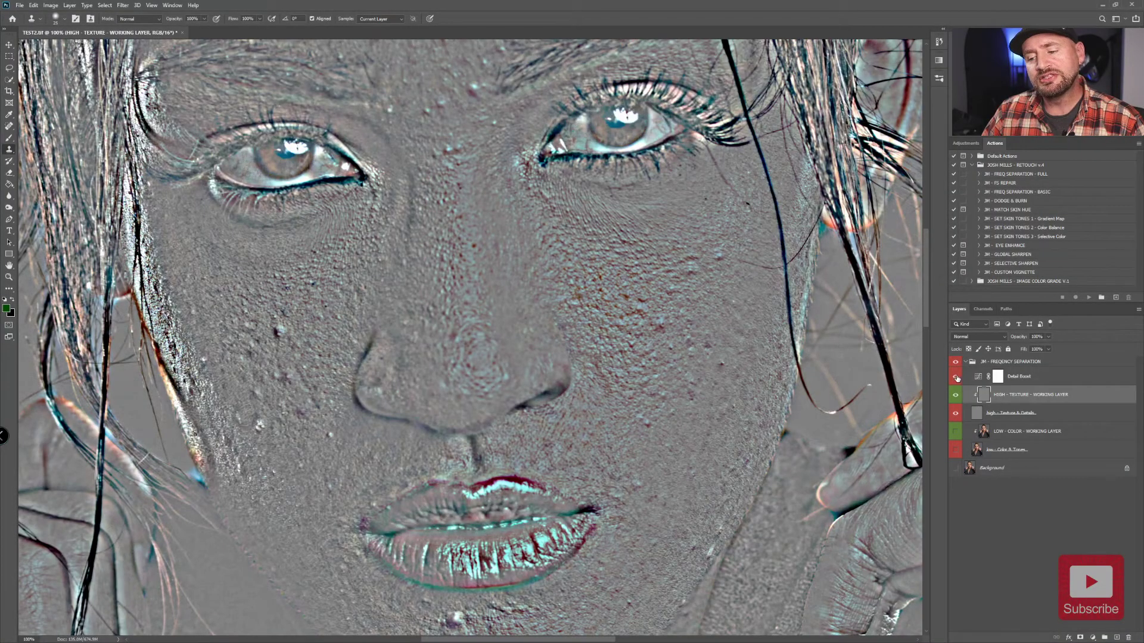
pyautogui.click(955, 376)
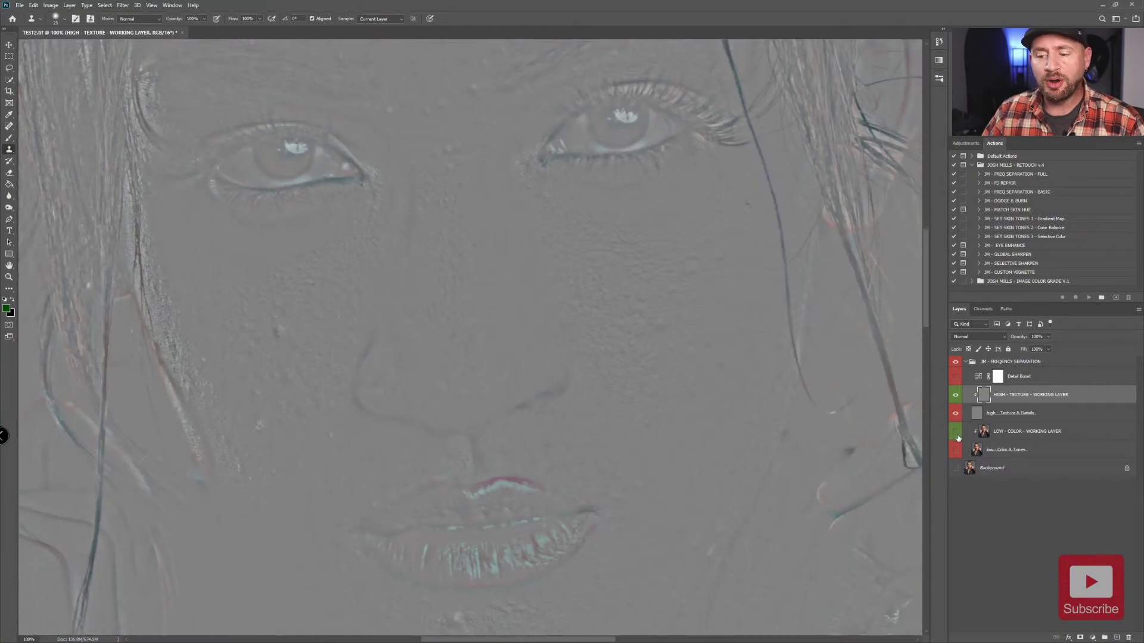
pyautogui.click(956, 432)
pyautogui.click(956, 450)
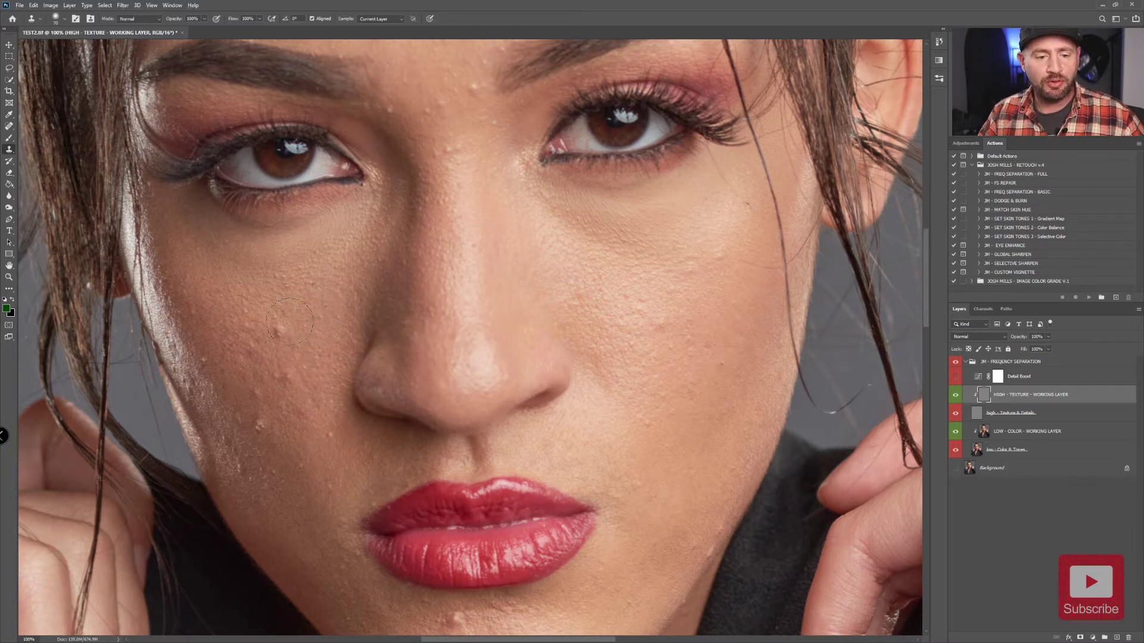
# Shrink the clone brush, sample nearby clean skin, and stamp over the cheek blemish
pyautogui.click(276, 332)
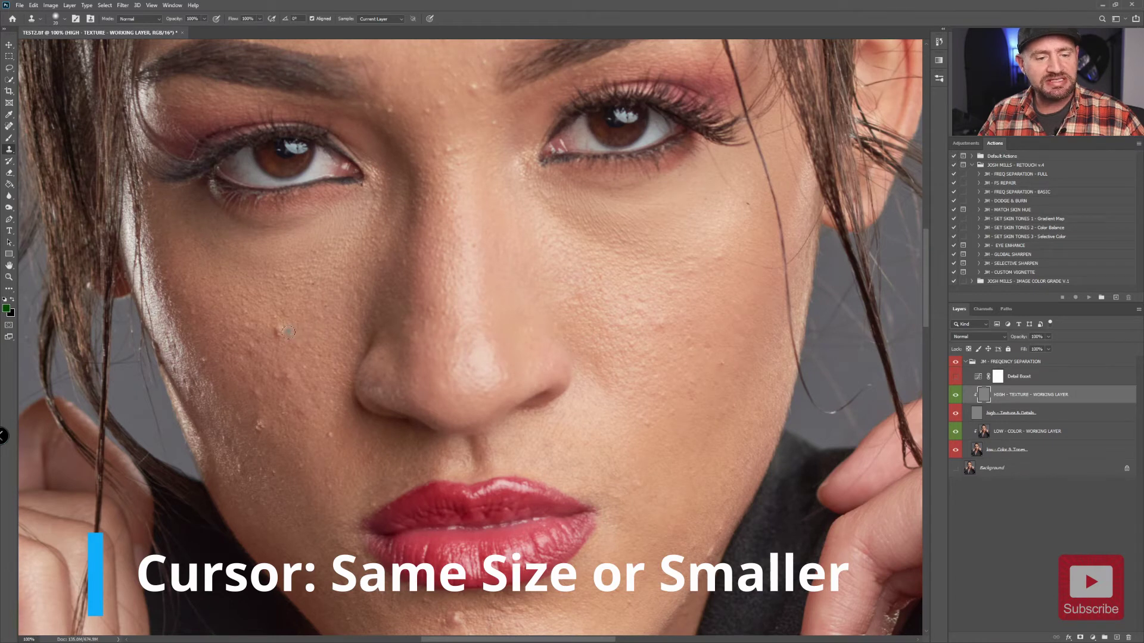
pyautogui.press('[')
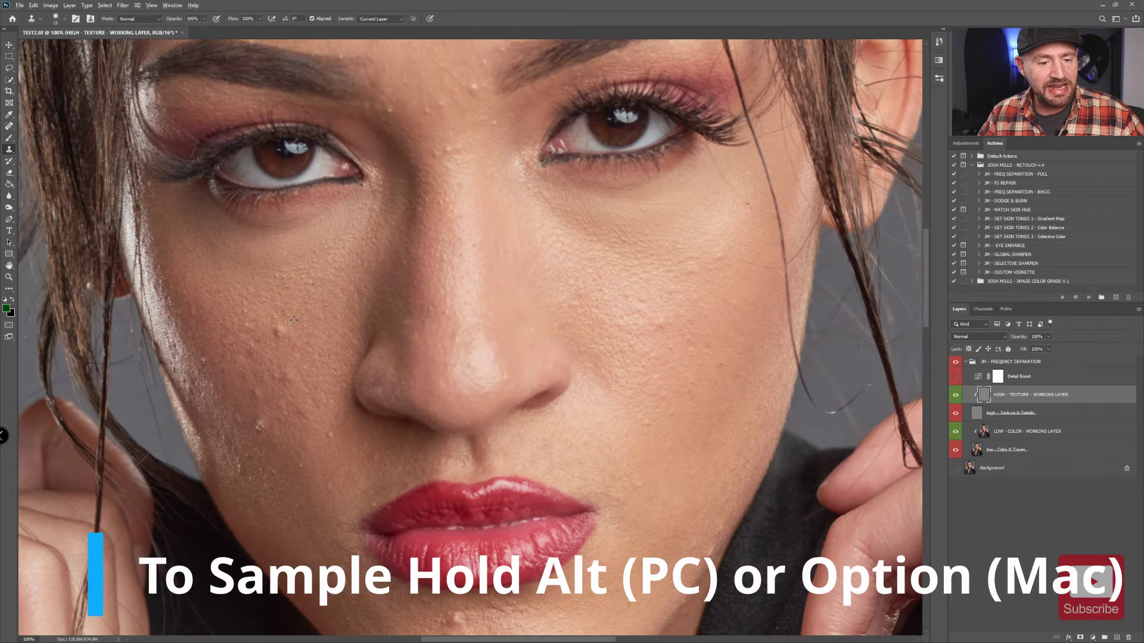
pyautogui.keyDown('alt'); pyautogui.click(292, 323); pyautogui.keyUp('alt')
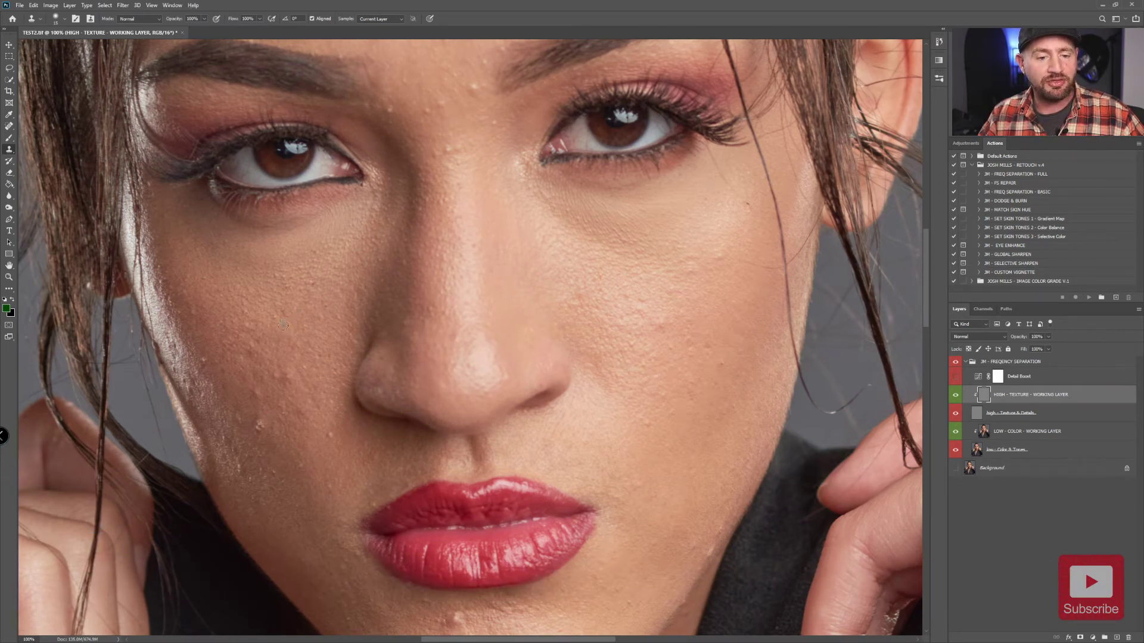
pyautogui.click(279, 378)
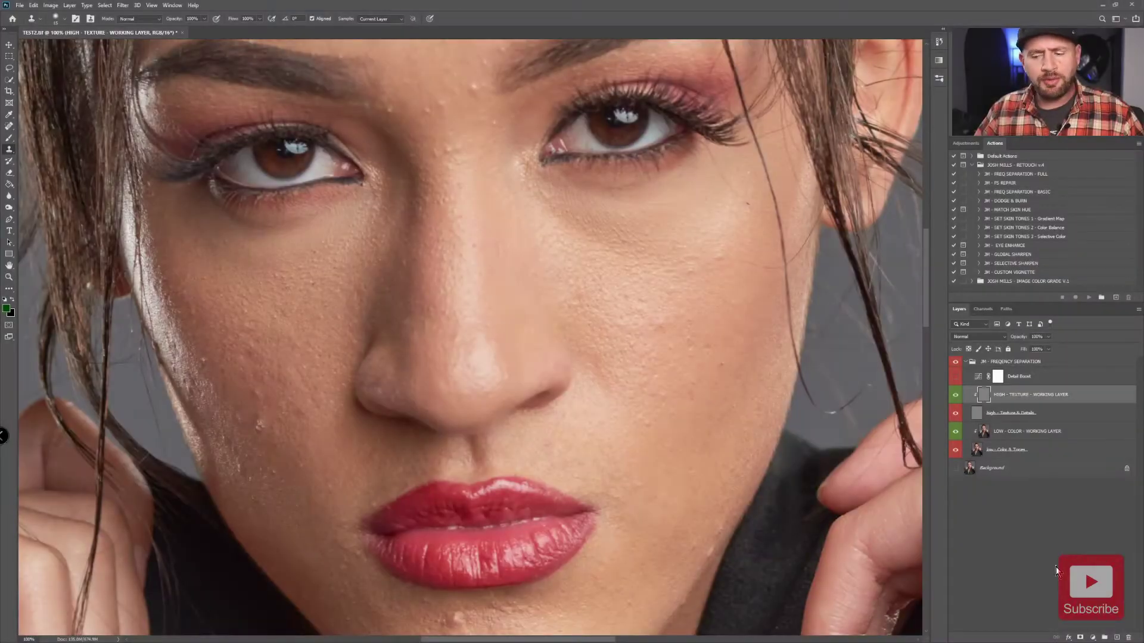
# Add Layer 1 above the texture layer and set up a 15 px bright green brush at 100% flow
pyautogui.click(1116, 638)
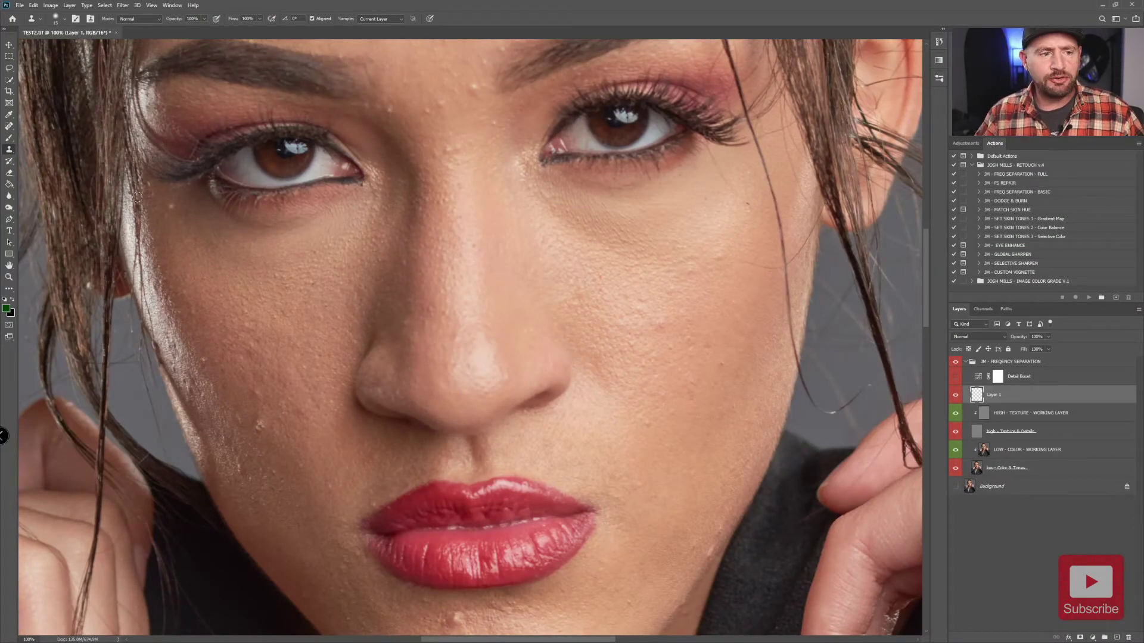
pyautogui.click(9, 139)
pyautogui.hotkey('shift', '0')
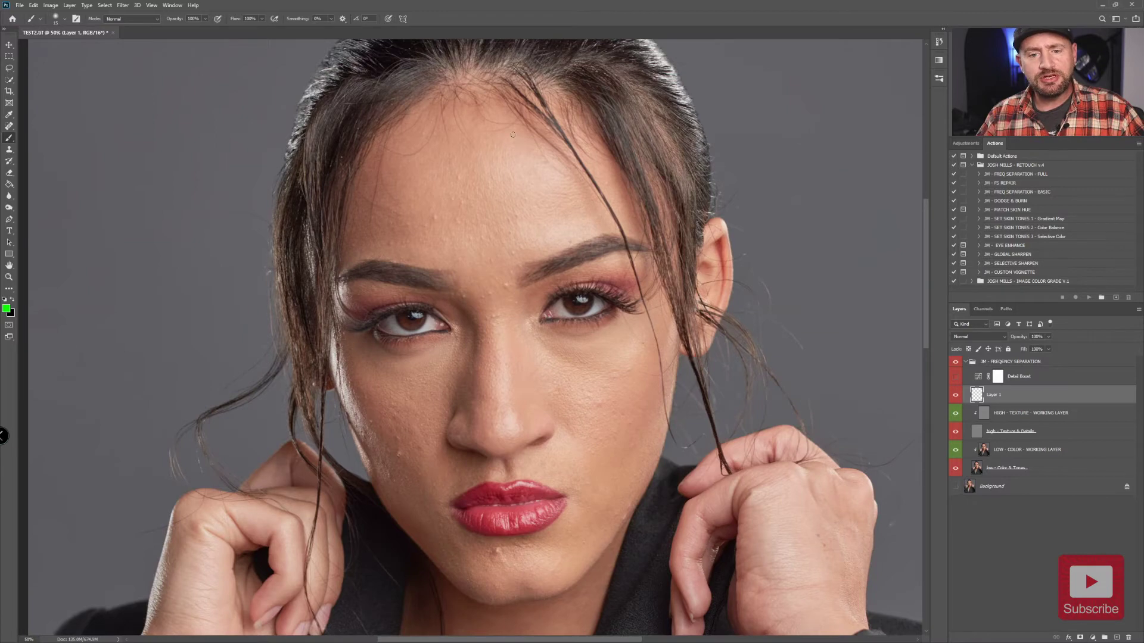
# Outline green sample regions on the upper, right and left forehead and between the brows
pyautogui.moveTo(522, 133); pyautogui.dragTo(487, 125)
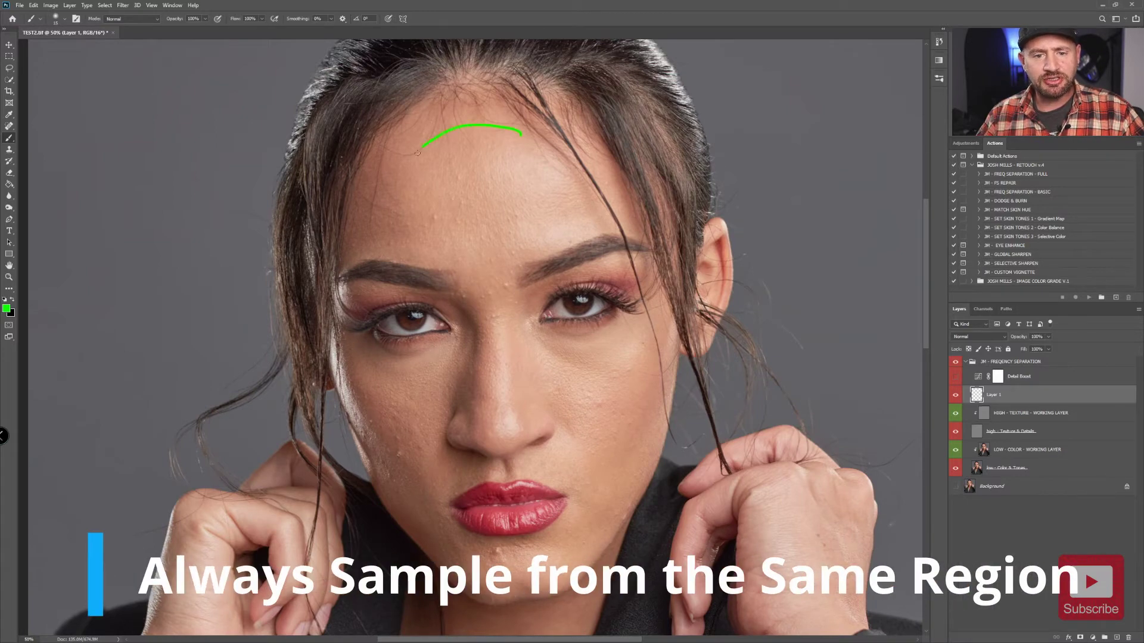
pyautogui.moveTo(448, 196)
pyautogui.mouseDown()
pyautogui.moveTo(538, 192)
pyautogui.moveTo(518, 140)
pyautogui.mouseUp()
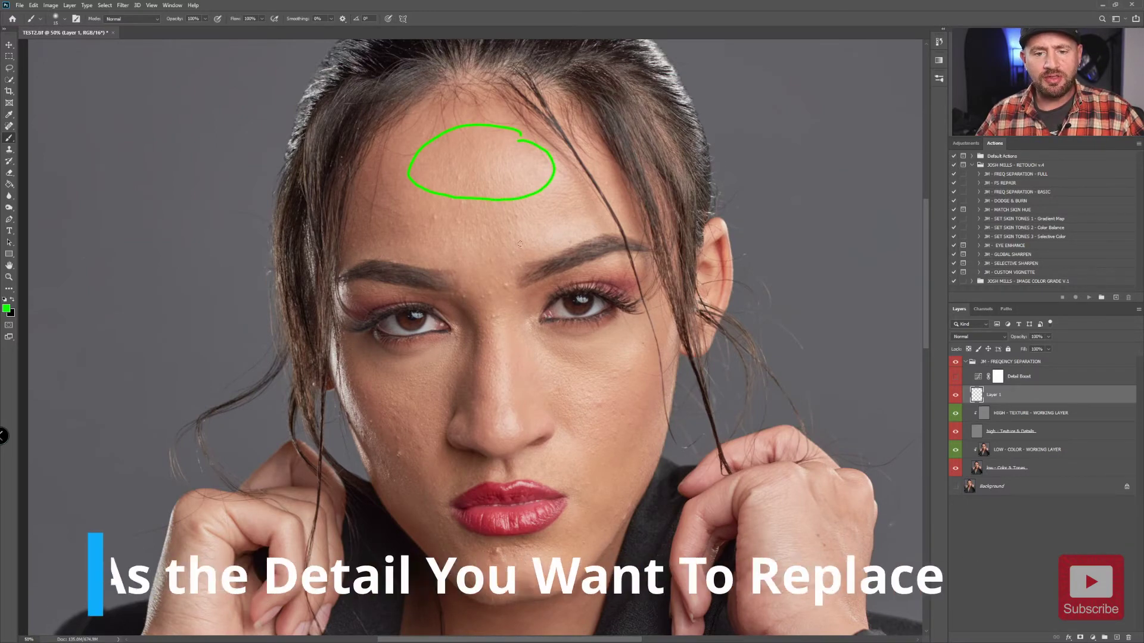
pyautogui.moveTo(568, 180)
pyautogui.mouseDown()
pyautogui.moveTo(513, 230)
pyautogui.moveTo(534, 247)
pyautogui.moveTo(575, 237)
pyautogui.moveTo(592, 217)
pyautogui.moveTo(569, 181)
pyautogui.mouseUp()
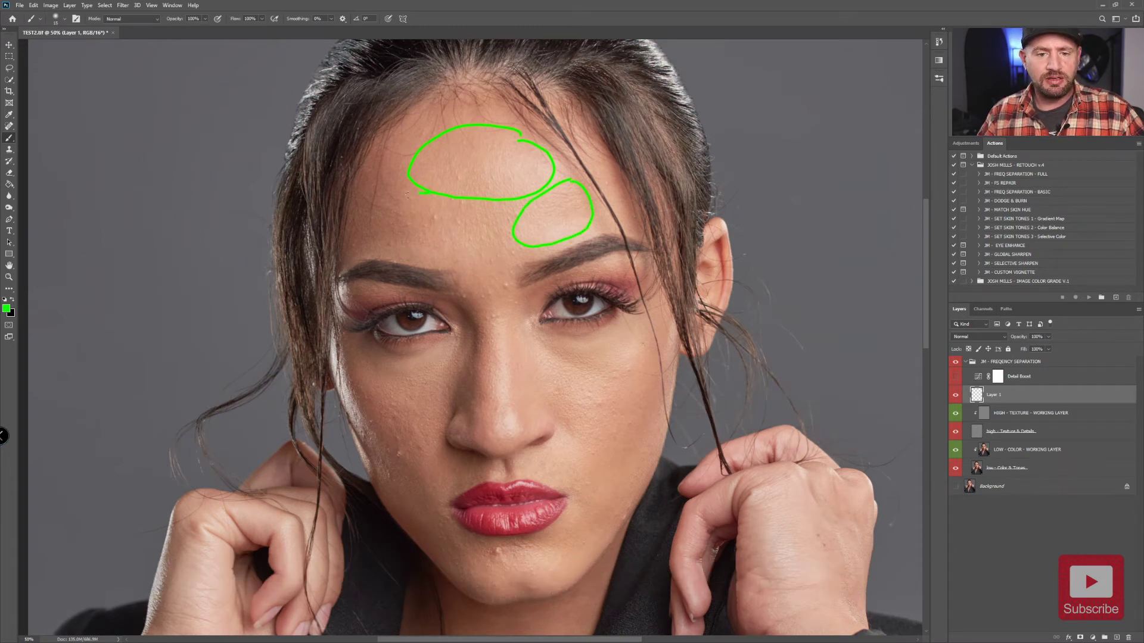
pyautogui.moveTo(406, 194)
pyautogui.mouseDown()
pyautogui.moveTo(370, 225)
pyautogui.moveTo(393, 251)
pyautogui.mouseUp()
pyautogui.moveTo(459, 237)
pyautogui.mouseDown()
pyautogui.moveTo(456, 212)
pyautogui.moveTo(428, 197)
pyautogui.mouseUp()
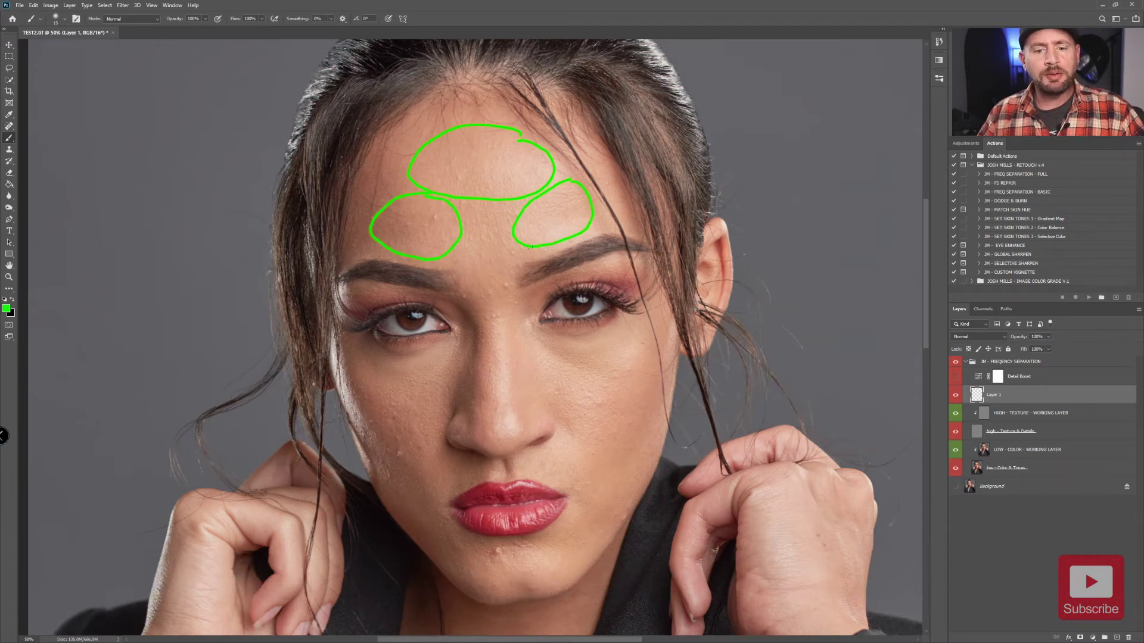
pyautogui.moveTo(503, 265)
pyautogui.mouseDown()
pyautogui.moveTo(464, 274)
pyautogui.moveTo(488, 305)
pyautogui.mouseUp()
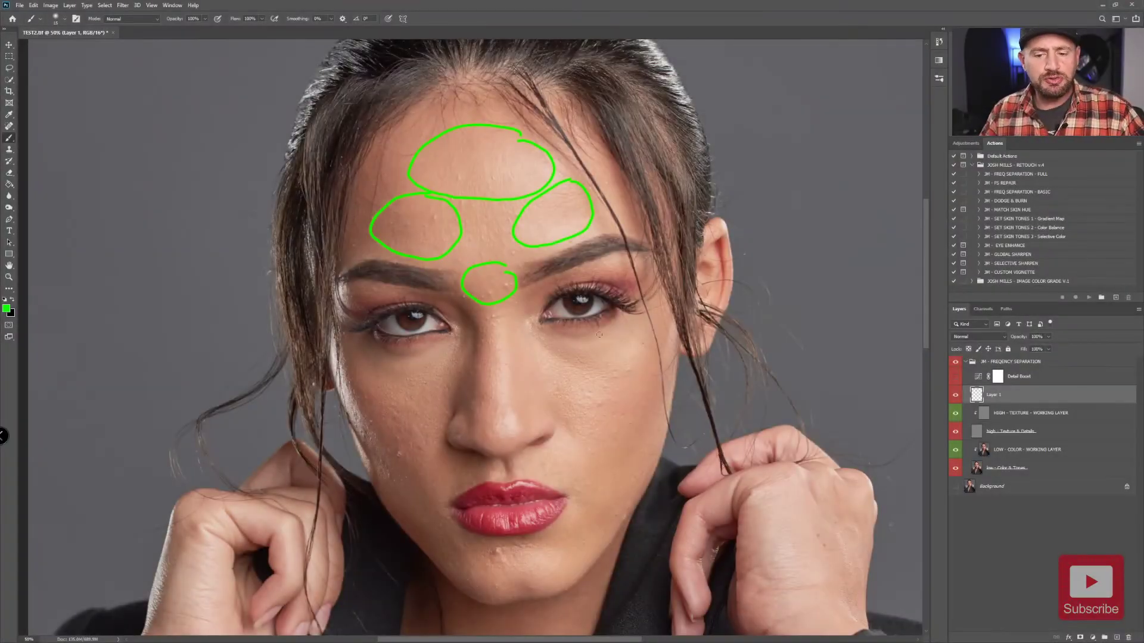
# Mark green outlines under both eyes, beside the nose, above the lip and on the chin
pyautogui.moveTo(609, 325)
pyautogui.mouseDown()
pyautogui.moveTo(542, 337)
pyautogui.moveTo(584, 355)
pyautogui.moveTo(612, 349)
pyautogui.moveTo(627, 327)
pyautogui.moveTo(614, 359)
pyautogui.moveTo(555, 368)
pyautogui.moveTo(560, 391)
pyautogui.moveTo(611, 398)
pyautogui.moveTo(616, 361)
pyautogui.mouseUp()
pyautogui.moveTo(485, 330)
pyautogui.mouseDown()
pyautogui.moveTo(485, 386)
pyautogui.moveTo(505, 398)
pyautogui.moveTo(513, 360)
pyautogui.moveTo(486, 334)
pyautogui.mouseUp()
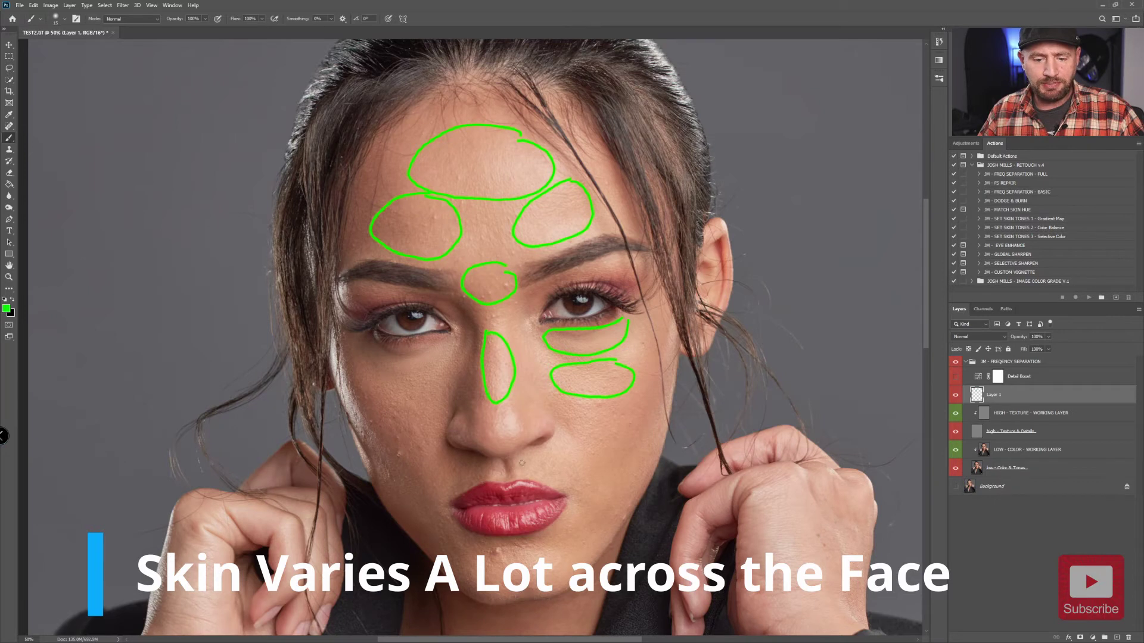
pyautogui.moveTo(560, 457)
pyautogui.mouseDown()
pyautogui.moveTo(531, 461)
pyautogui.moveTo(580, 482)
pyautogui.moveTo(563, 450)
pyautogui.mouseUp()
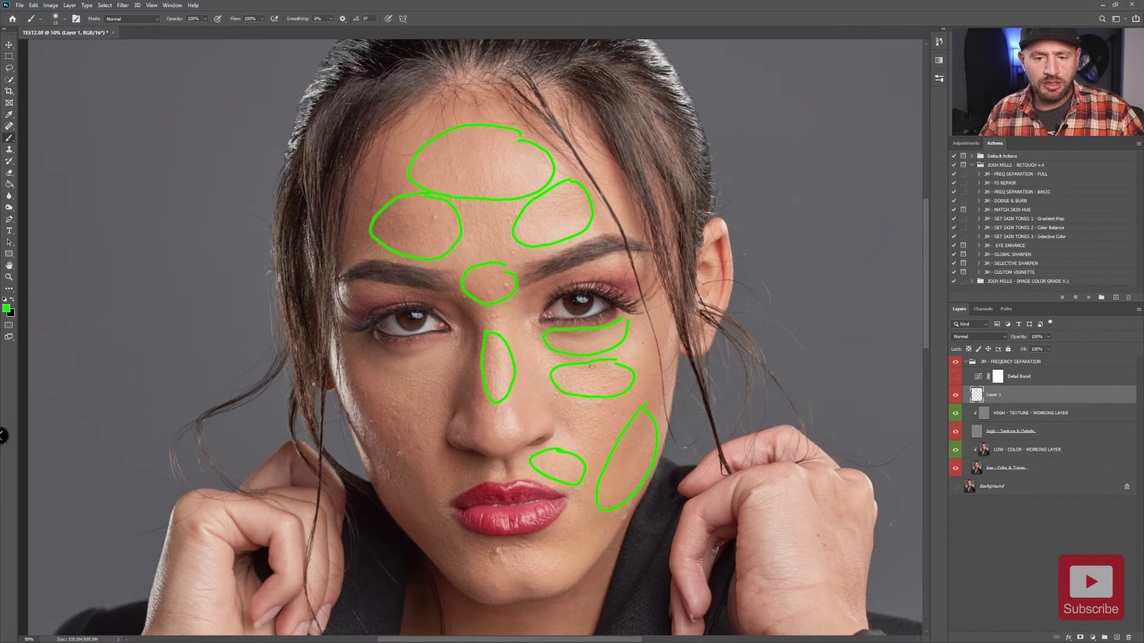
pyautogui.moveTo(518, 543)
pyautogui.mouseDown()
pyautogui.moveTo(532, 577)
pyautogui.moveTo(524, 538)
pyautogui.mouseUp()
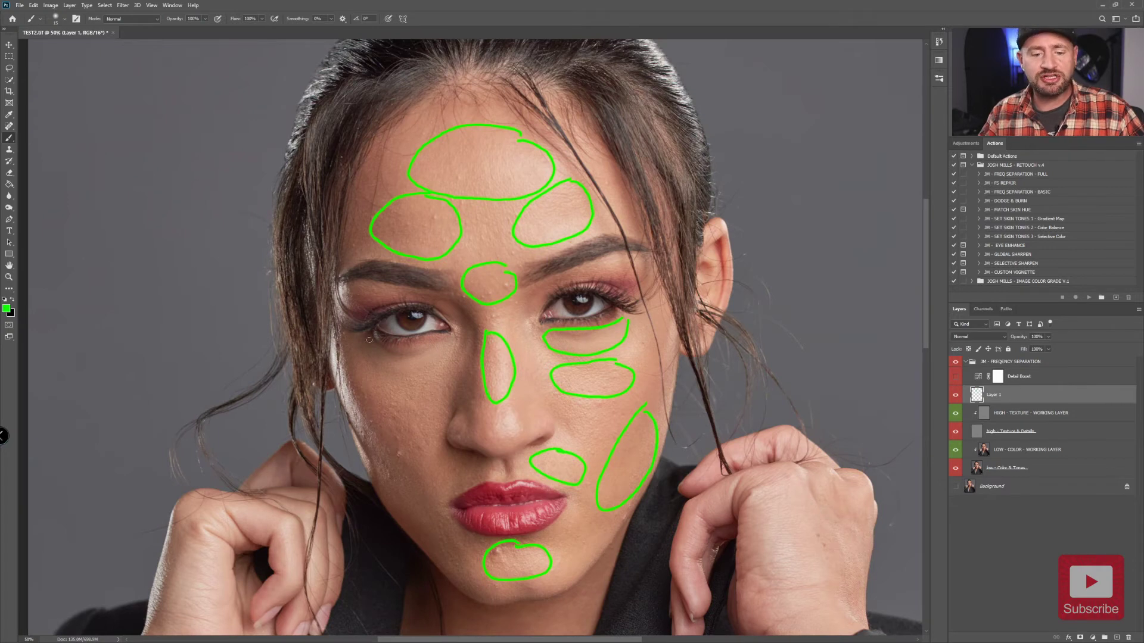
pyautogui.moveTo(450, 335)
pyautogui.mouseDown()
pyautogui.moveTo(357, 348)
pyautogui.moveTo(370, 372)
pyautogui.moveTo(451, 349)
pyautogui.mouseUp()
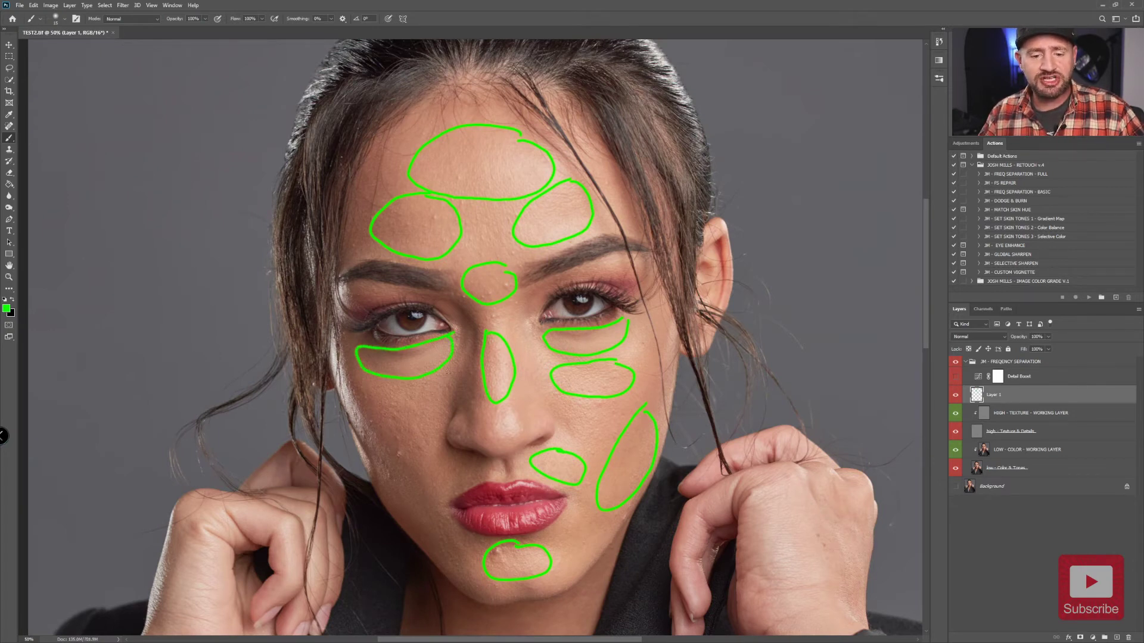
pyautogui.moveTo(384, 386)
pyautogui.mouseDown()
pyautogui.moveTo(360, 396)
pyautogui.moveTo(388, 411)
pyautogui.moveTo(432, 413)
pyautogui.moveTo(462, 372)
pyautogui.mouseUp()
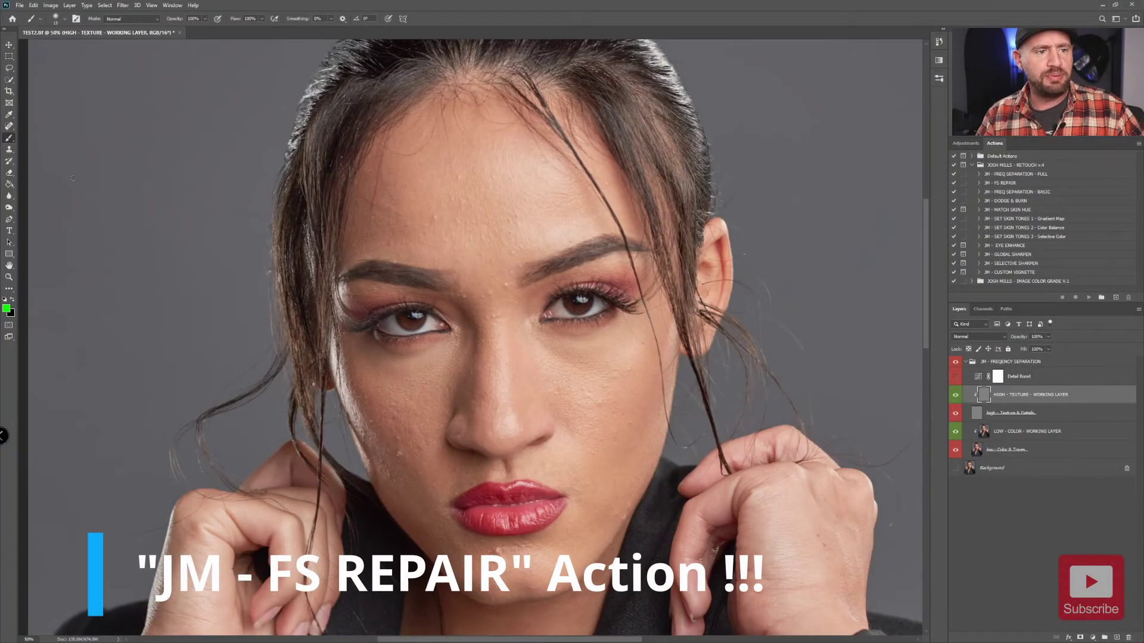
# Clone Stamp clean skin texture over the nose-bridge blemishes, then zoom in to inspect the result
pyautogui.click(8, 149)
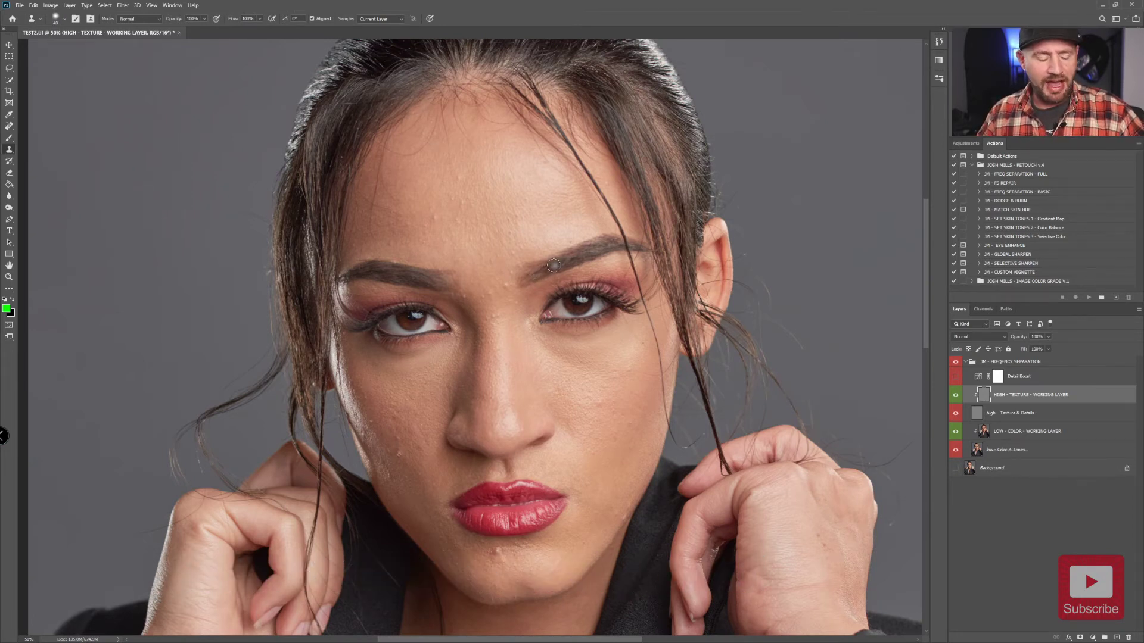
pyautogui.keyDown('alt'); pyautogui.click(556, 270); pyautogui.keyUp('alt')
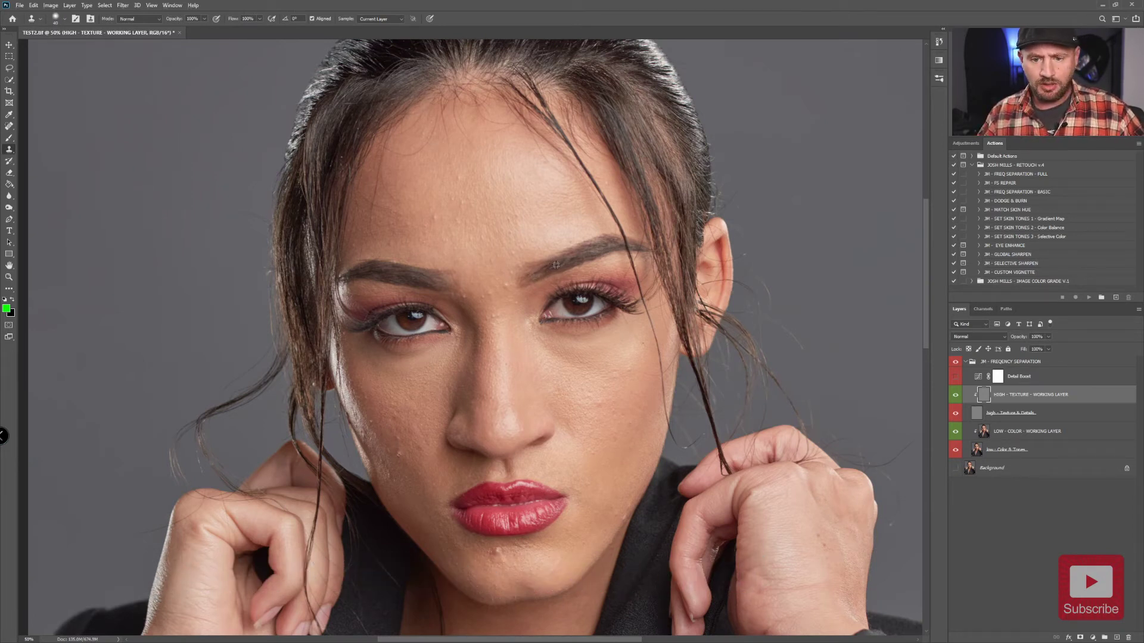
pyautogui.click(511, 364)
pyautogui.moveTo(511, 364)
pyautogui.mouseDown()
pyautogui.moveTo(512, 345)
pyautogui.moveTo(513, 368)
pyautogui.mouseUp()
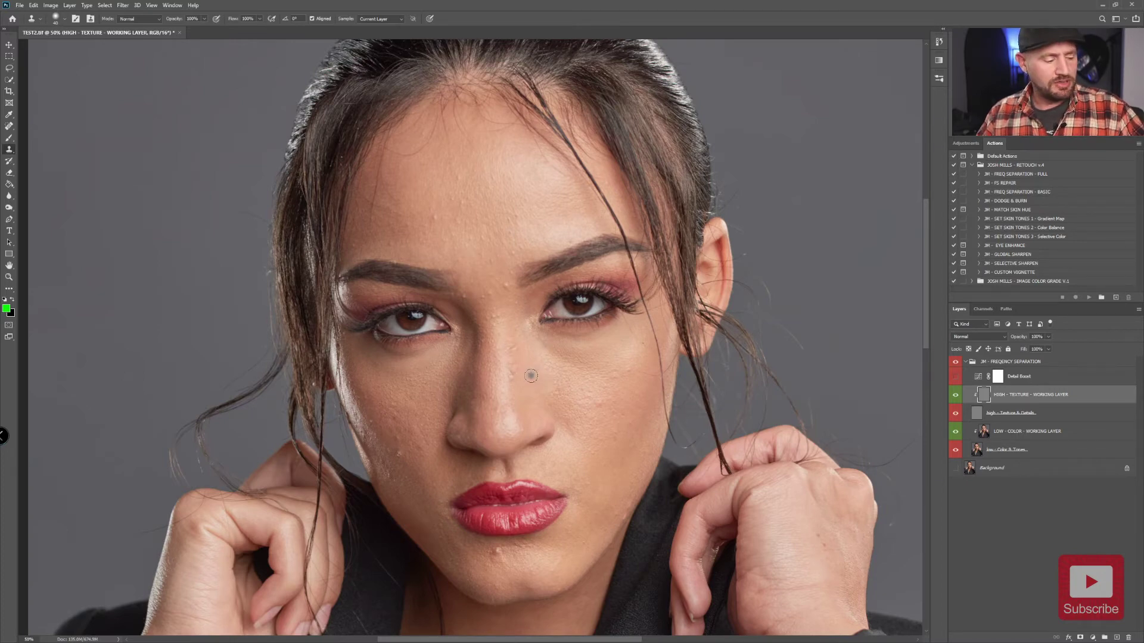
pyautogui.scroll(4, 532, 375)
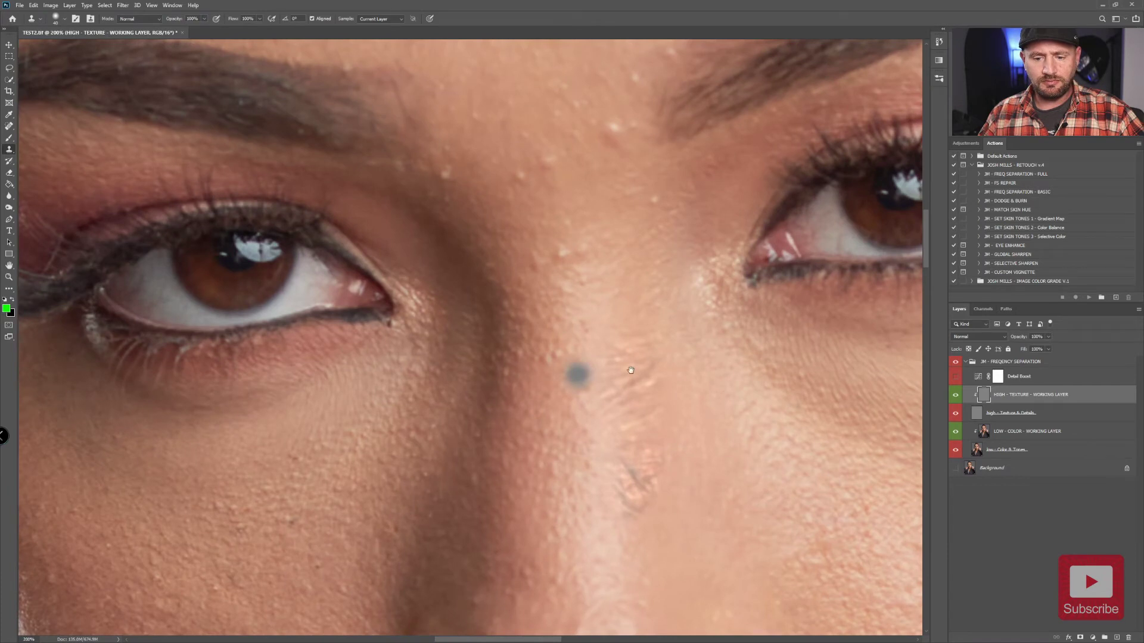
pyautogui.moveTo(577, 373); pyautogui.dragTo(561, 275)
pyautogui.scroll(-3, 595, 243)
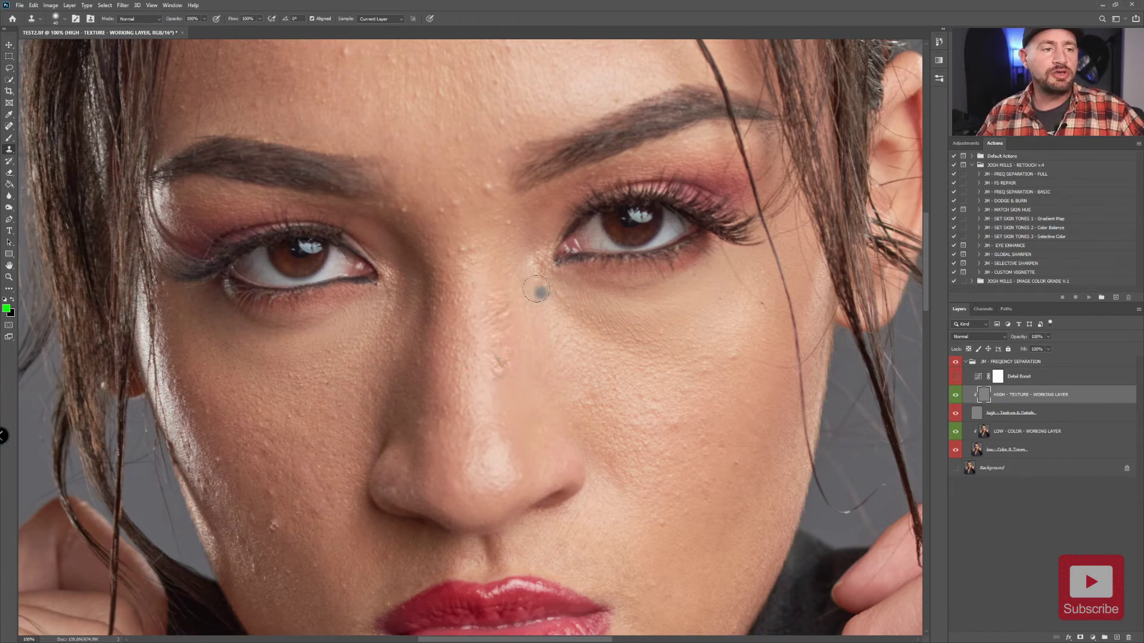
# Lasso the flawed nose-bridge patch and play the JM - FS REPAIR action on it
pyautogui.click(9, 68)
pyautogui.moveTo(507, 240)
pyautogui.mouseDown()
pyautogui.moveTo(467, 285)
pyautogui.moveTo(468, 354)
pyautogui.moveTo(482, 390)
pyautogui.moveTo(510, 396)
pyautogui.moveTo(533, 333)
pyautogui.moveTo(507, 240)
pyautogui.mouseUp()
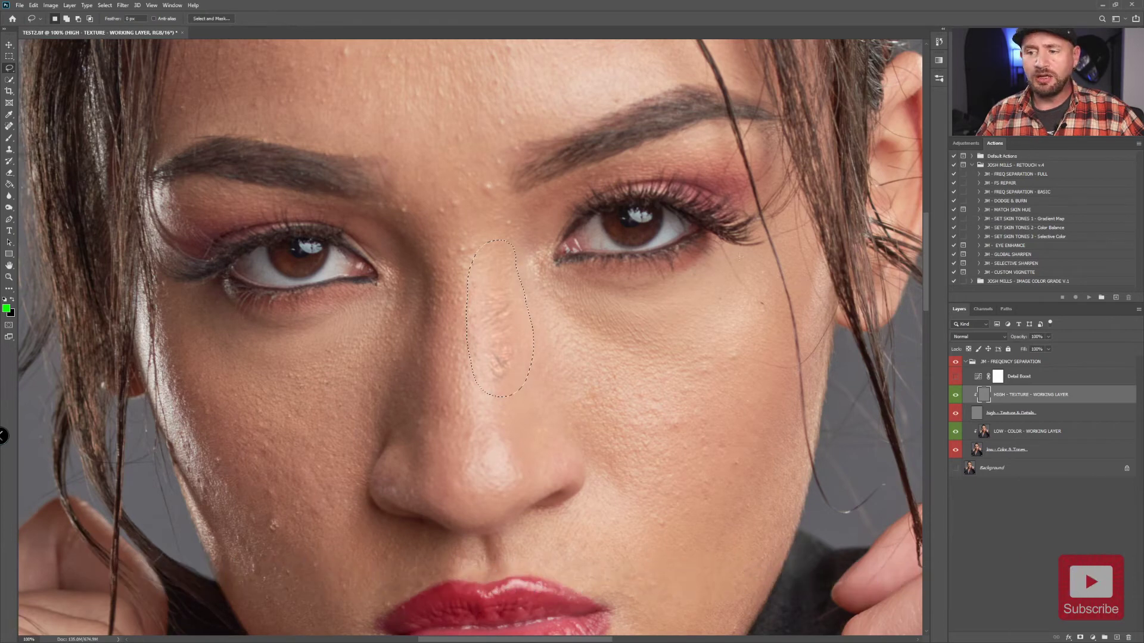
pyautogui.click(1002, 183)
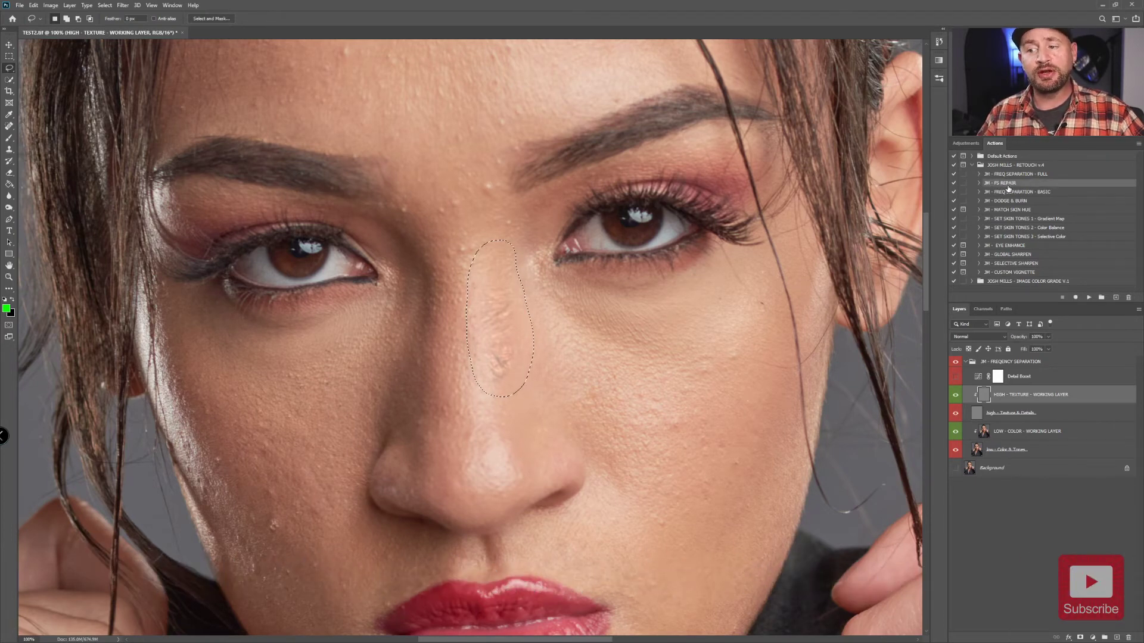
pyautogui.click(1088, 298)
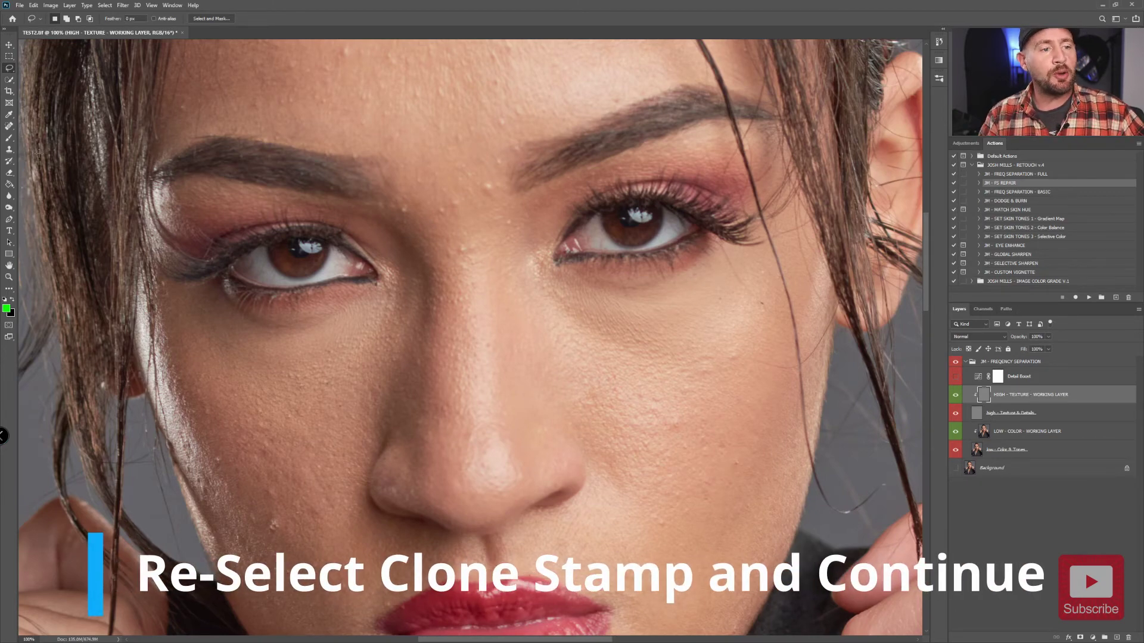
# Clone over a cheek blemish near the jaw using a smaller Clone Stamp brush
pyautogui.click(9, 149)
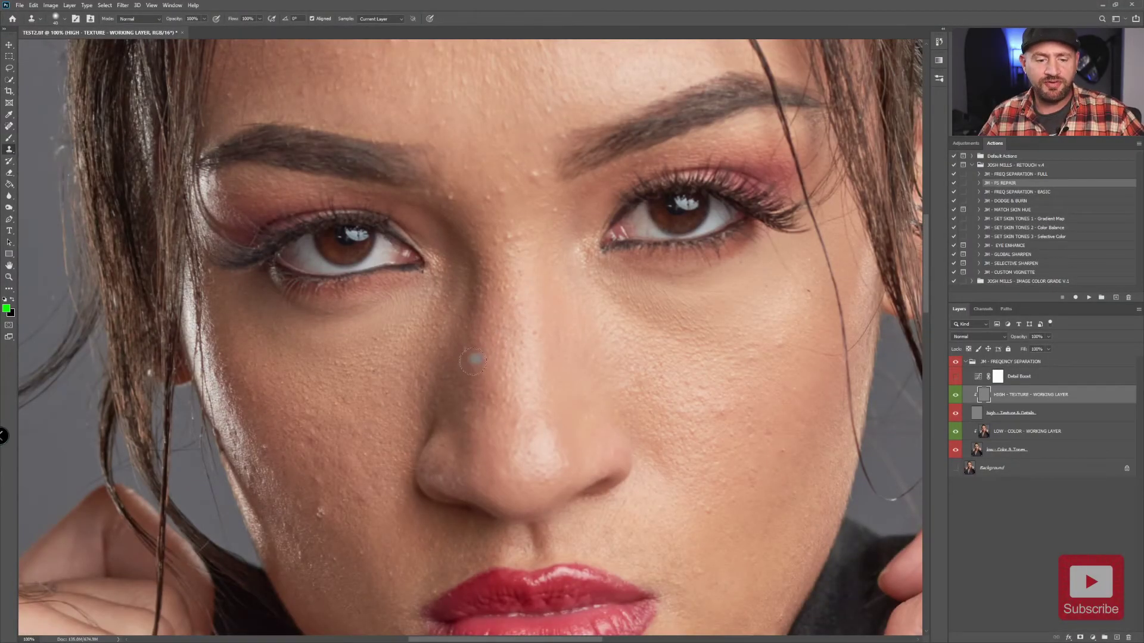
pyautogui.moveTo(338, 548)
pyautogui.mouseDown()
pyautogui.moveTo(469, 369)
pyautogui.moveTo(465, 324)
pyautogui.moveTo(447, 352)
pyautogui.mouseUp()
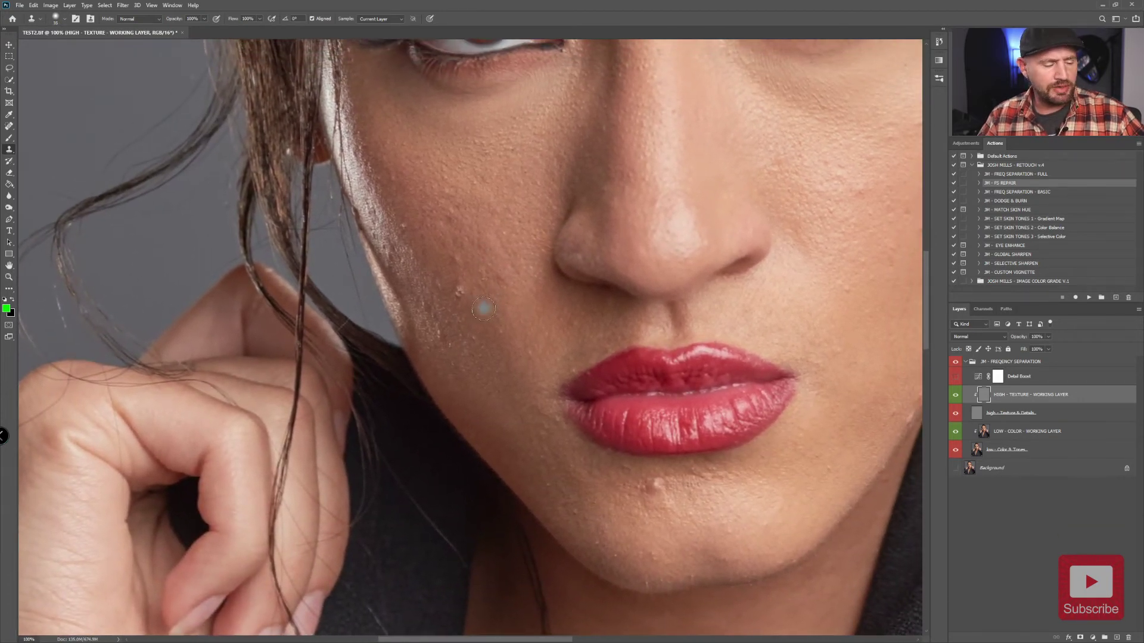
pyautogui.press('[')
pyautogui.press('[')
pyautogui.press('[')
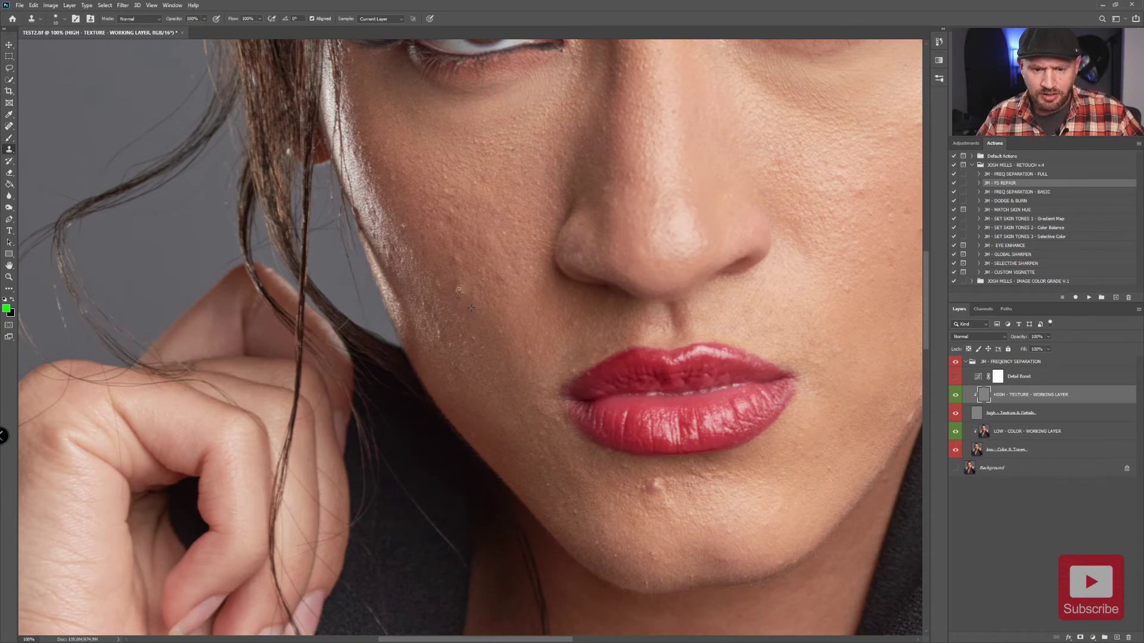
pyautogui.click(457, 286)
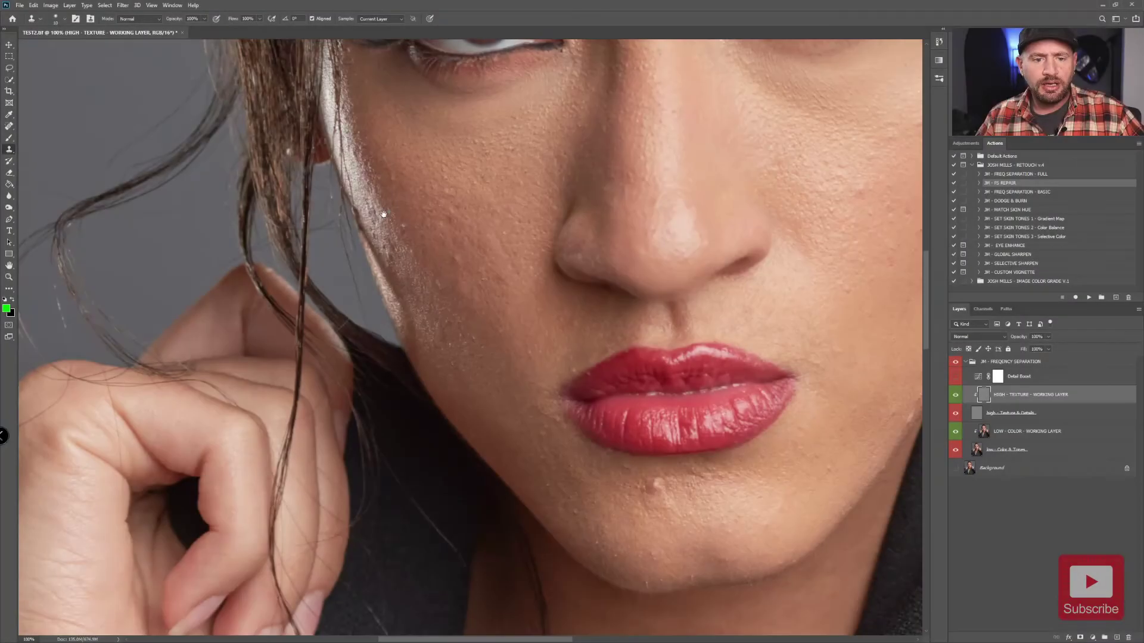
# Zoom in closely and clone away the marks and reddish streak along the cheek edge
pyautogui.moveTo(406, 209); pyautogui.dragTo(437, 282)
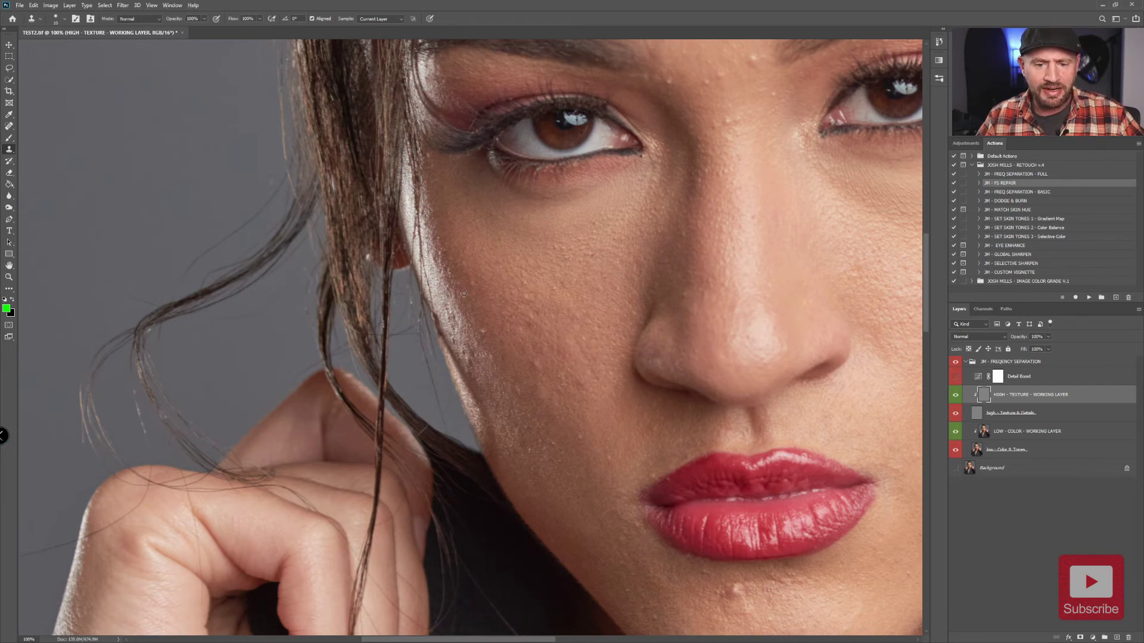
pyautogui.moveTo(460, 287)
pyautogui.mouseDown()
pyautogui.moveTo(466, 295)
pyautogui.moveTo(459, 283)
pyautogui.mouseUp()
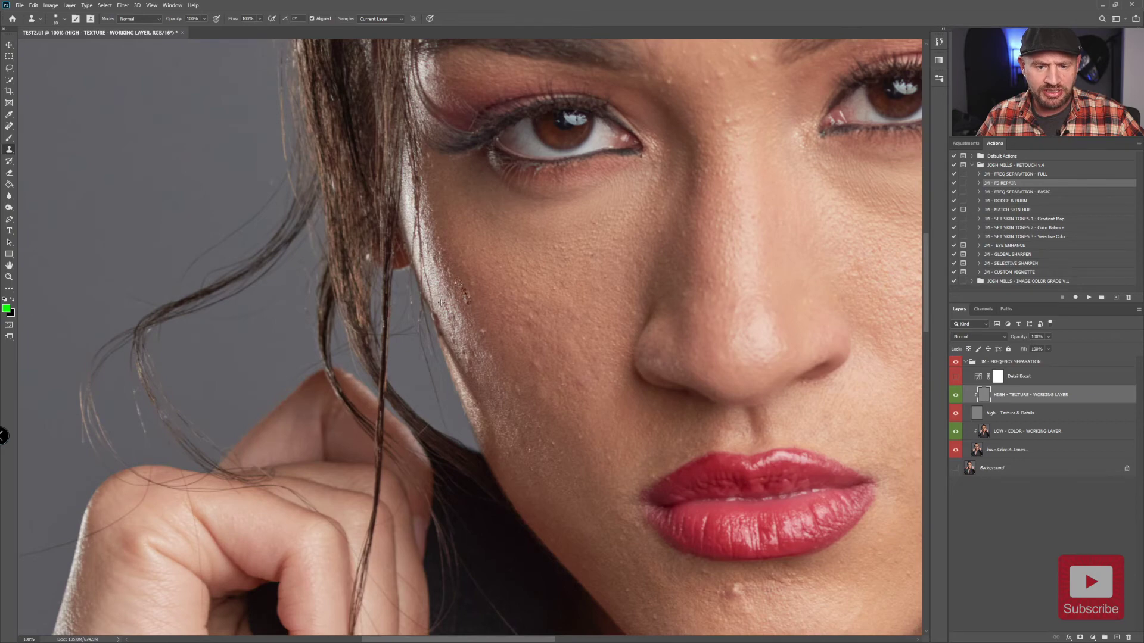
pyautogui.hotkey('ctrl', '+')
pyautogui.hotkey('ctrl', '+')
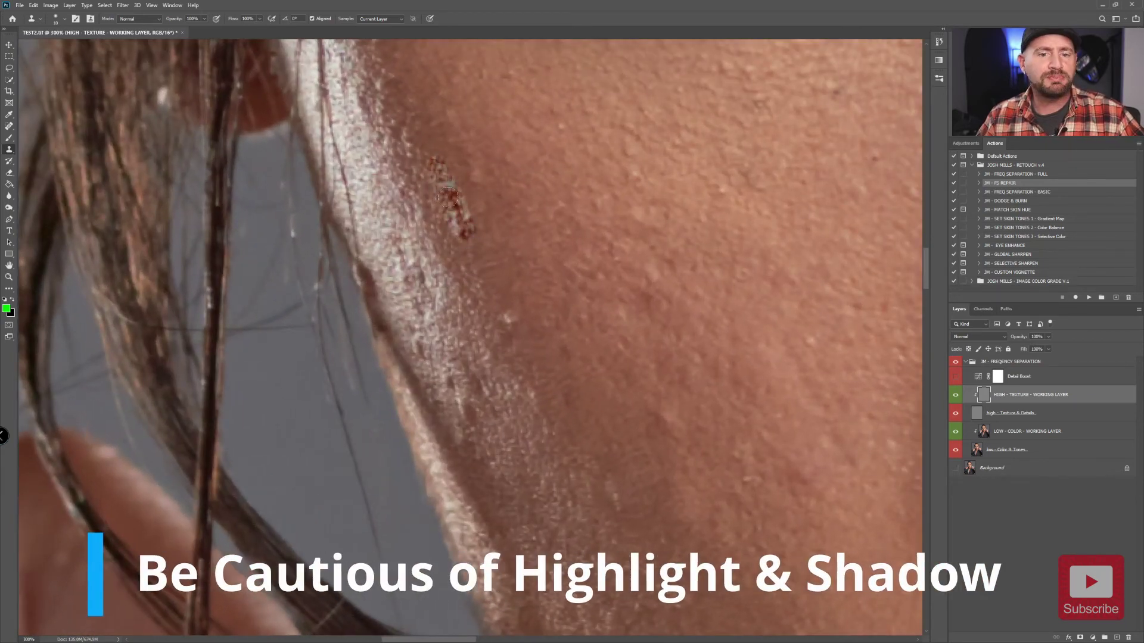
pyautogui.moveTo(472, 231); pyautogui.dragTo(441, 169)
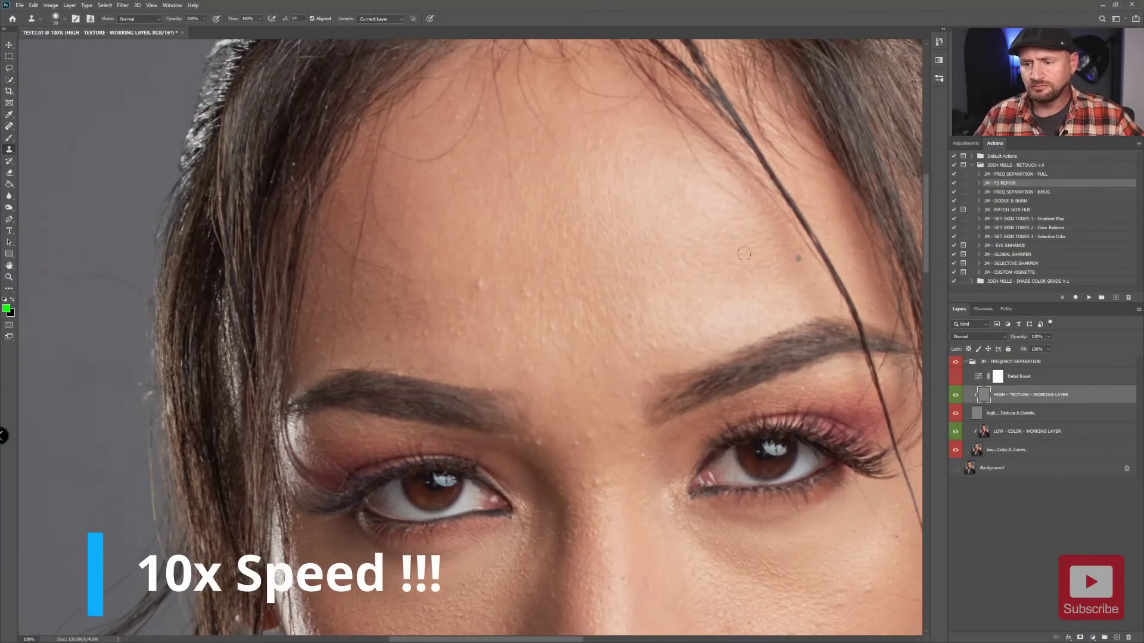
# Pan the view with the Hand tool until the full retouched face is visible
pyautogui.moveTo(605, 278); pyautogui.dragTo(709, 227)
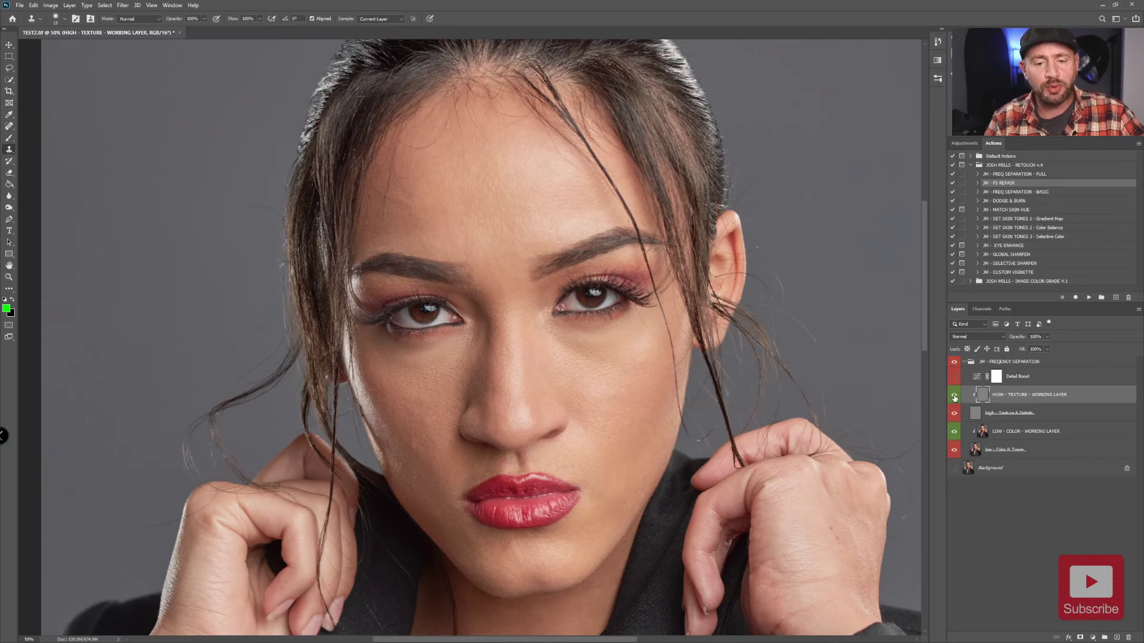
pyautogui.click(955, 396)
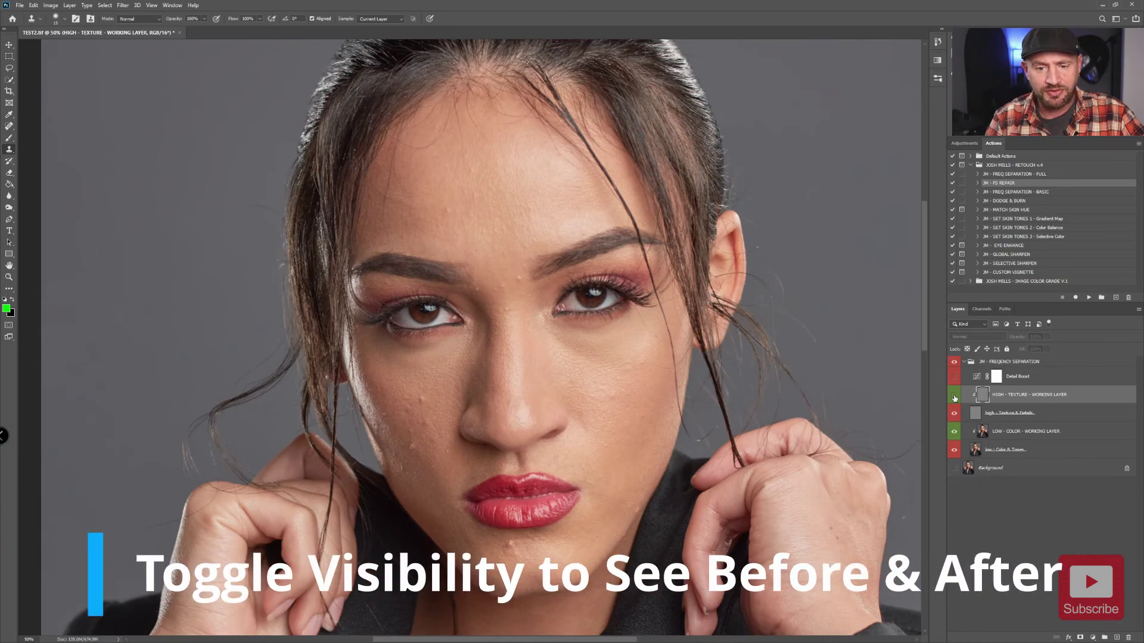
pyautogui.click(954, 396)
pyautogui.click(955, 396)
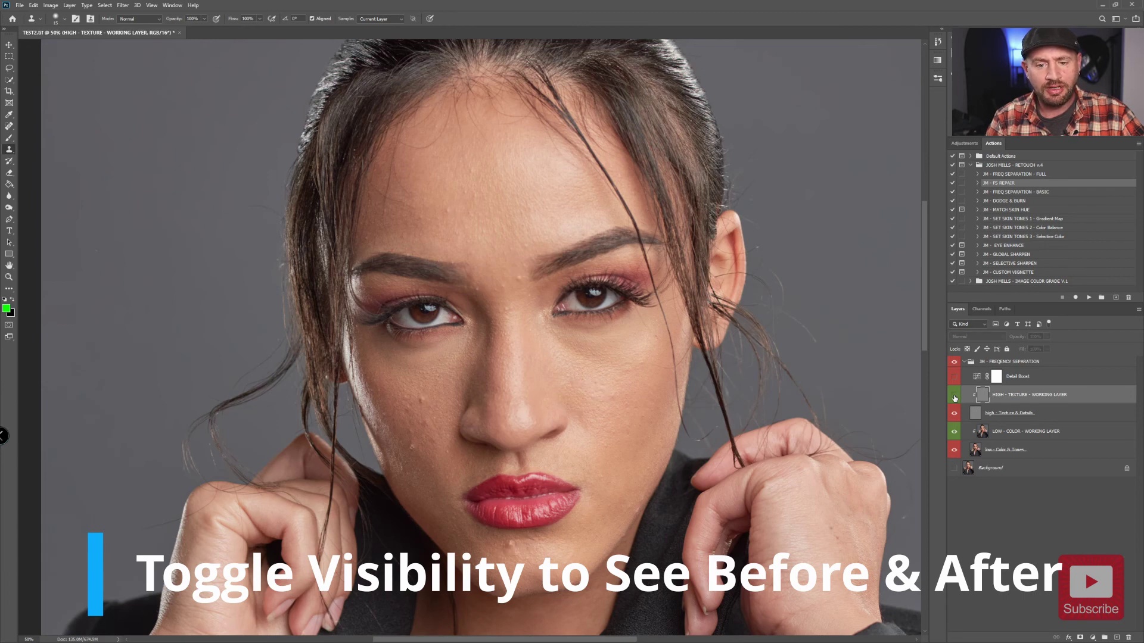
pyautogui.click(954, 396)
pyautogui.click(955, 396)
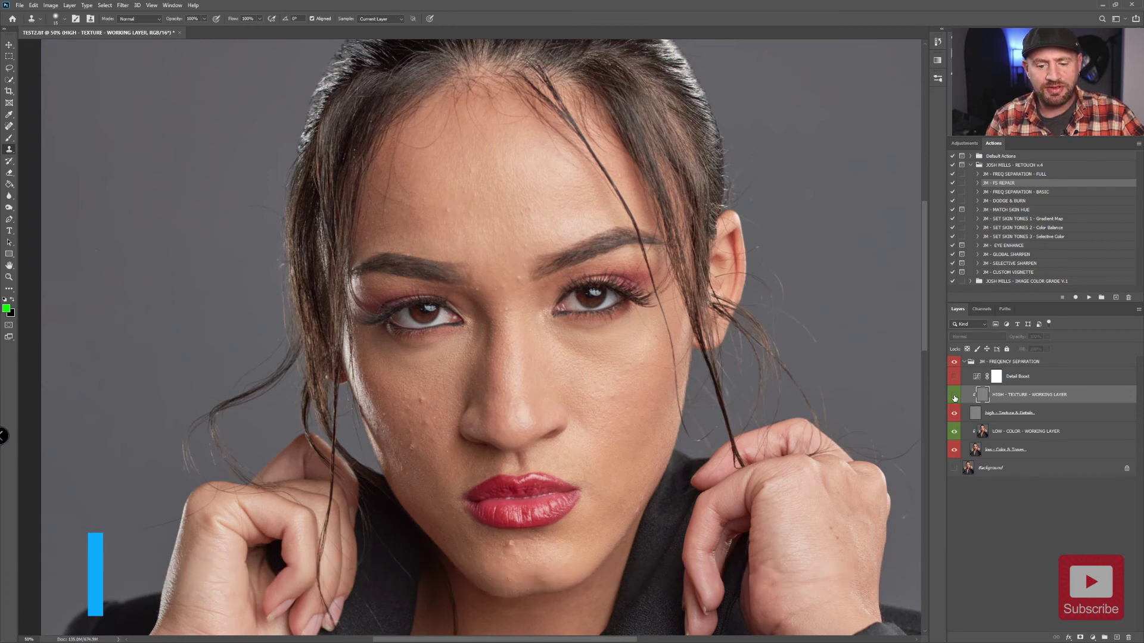
pyautogui.click(955, 395)
pyautogui.click(954, 395)
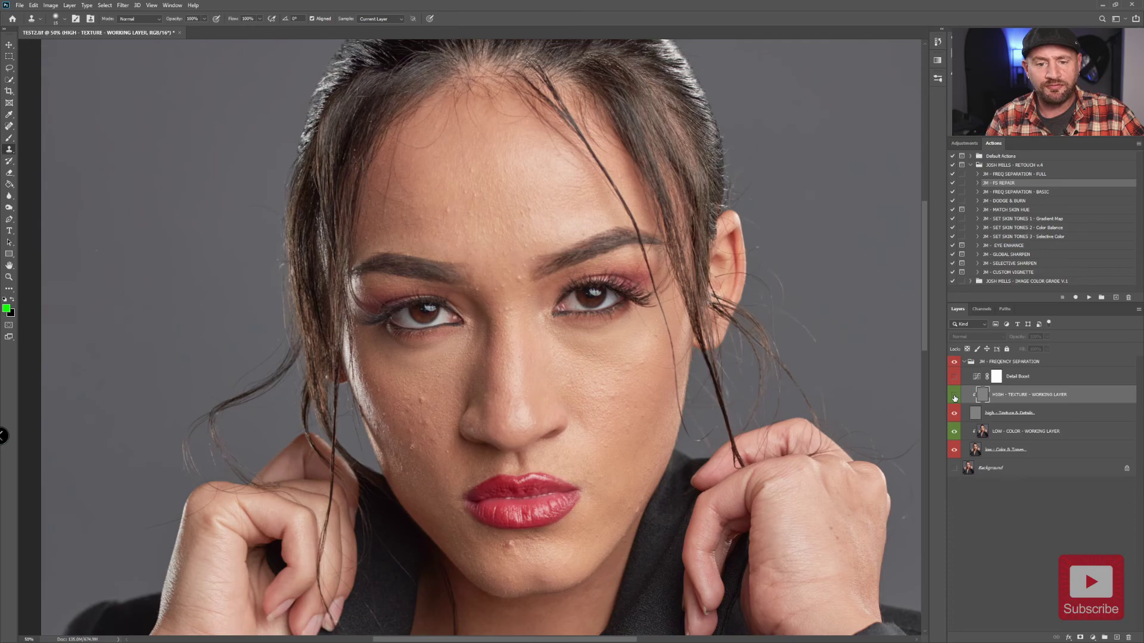
pyautogui.click(955, 396)
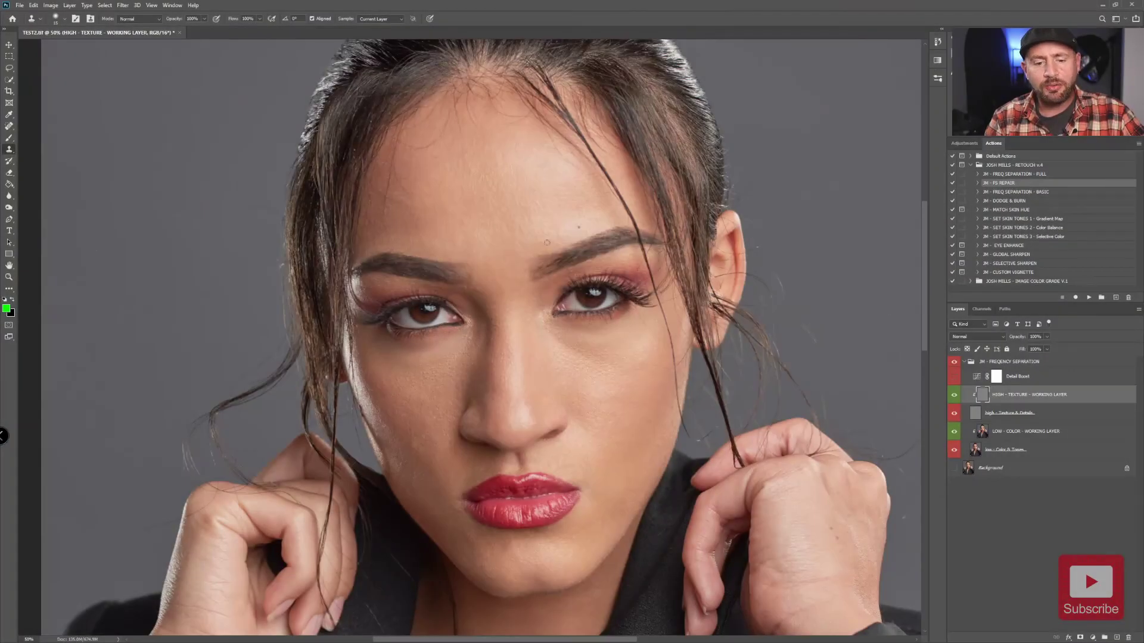
pyautogui.moveTo(417, 439); pyautogui.dragTo(420, 314)
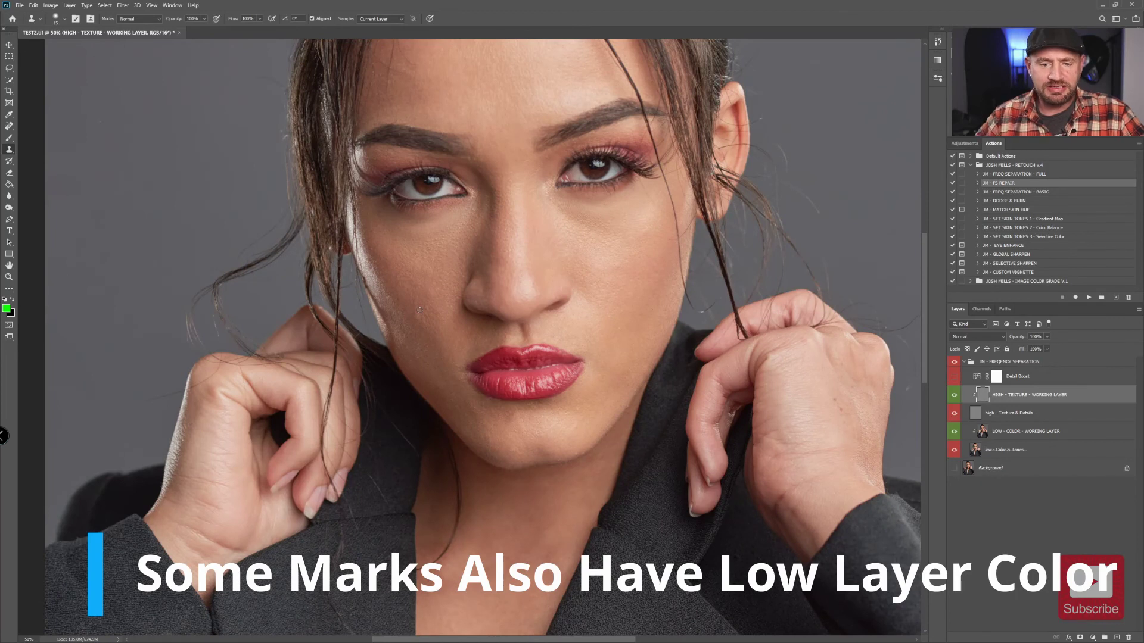